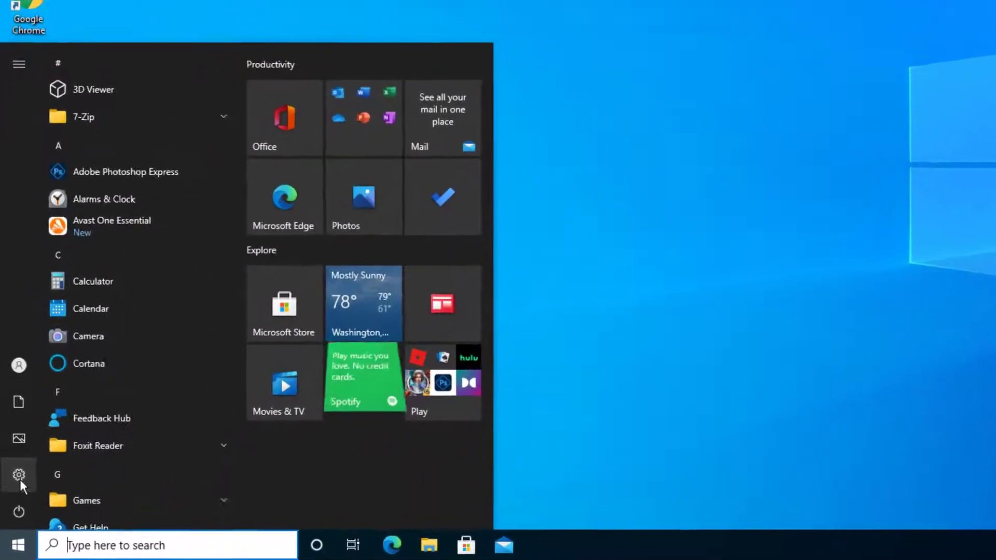
Look through the installed apps list in Windows Settings for Avast One Essential, then close Settings
left_click(14, 495)
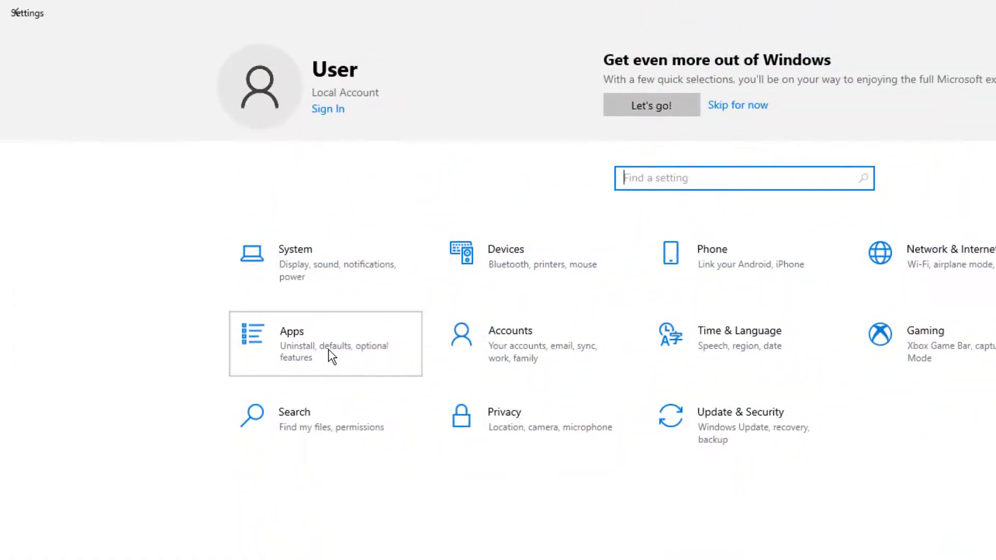
left_click(328, 350)
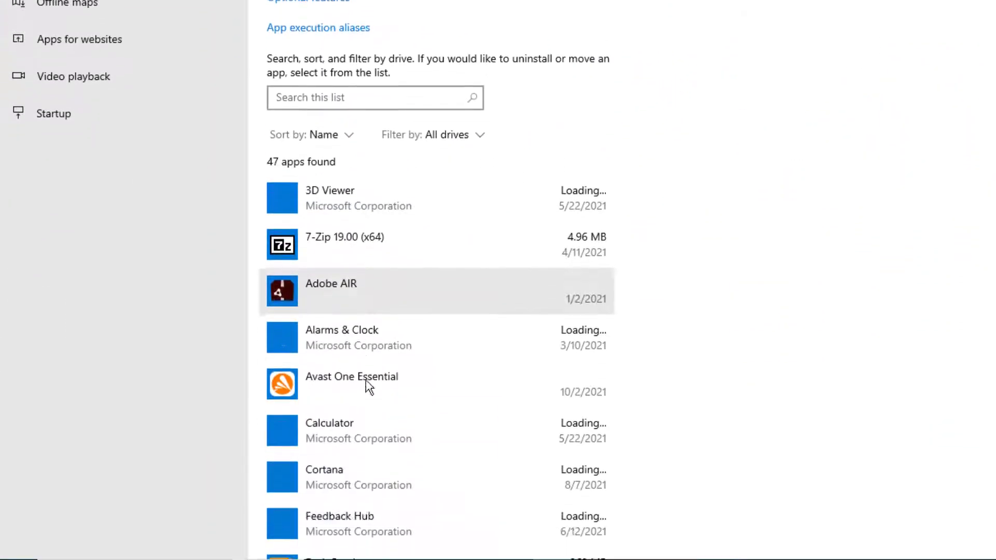
key("alt+F4")
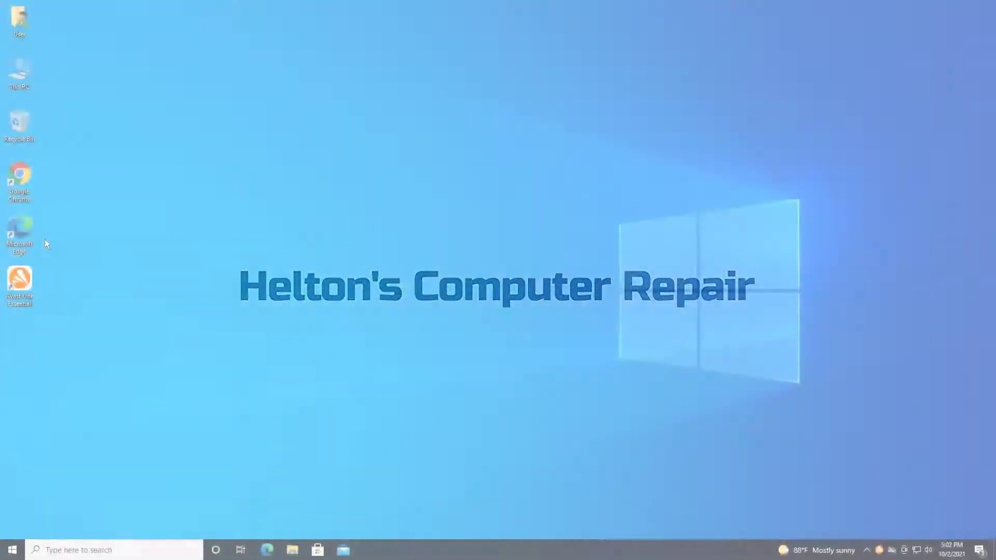
Open Microsoft Edge in a maximized window and go to google.com
double_click(20, 233)
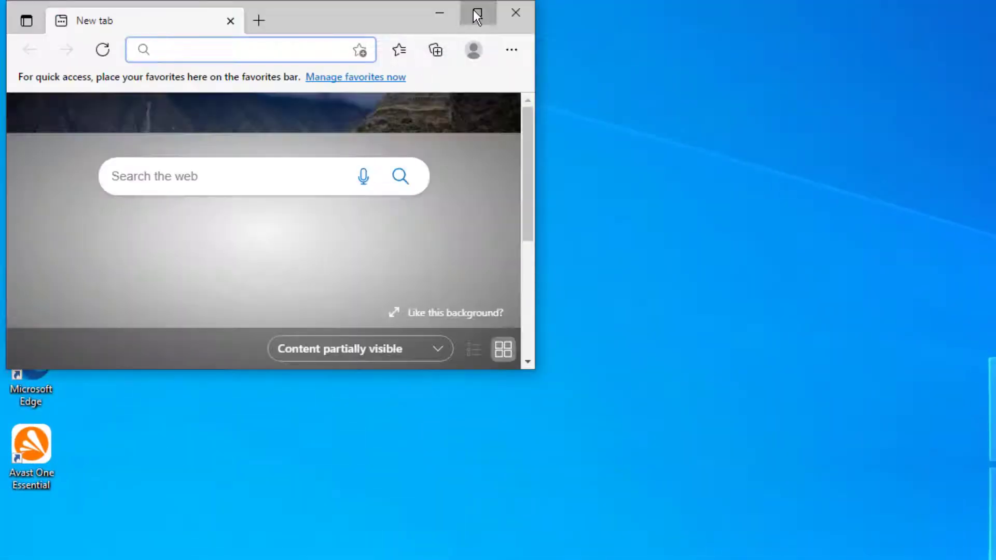
left_click(476, 12)
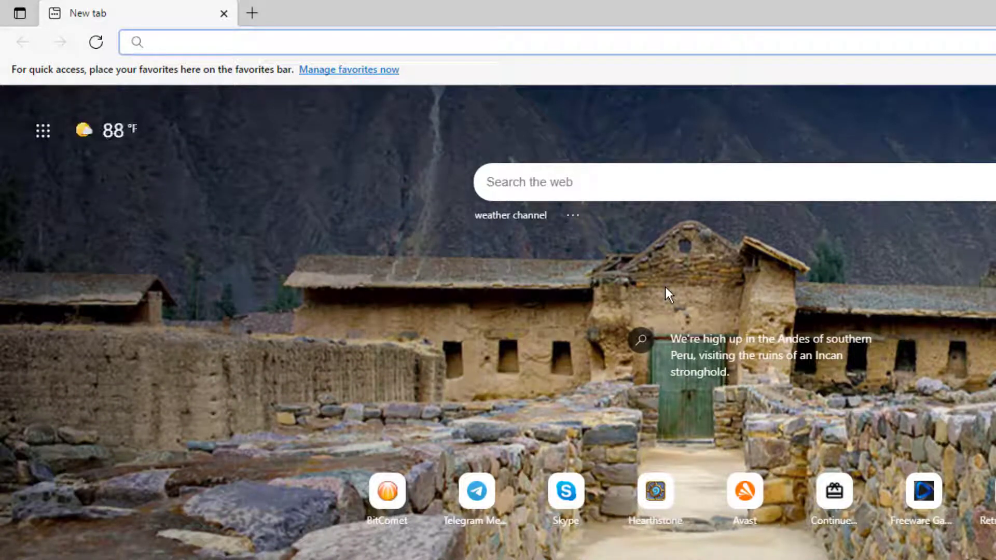
type("google.com")
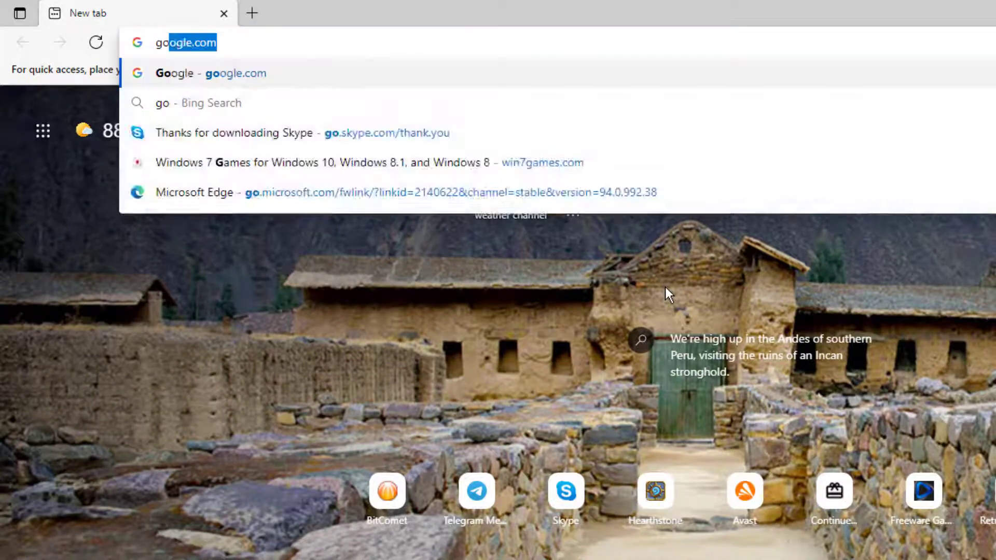
key("Return")
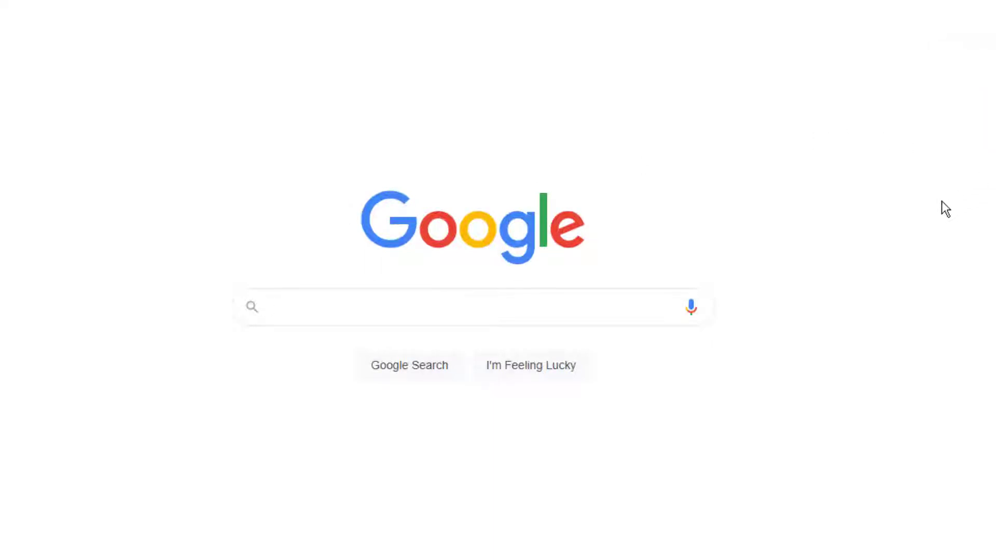
Search Google for "avast uninstall utility"
left_click(328, 296)
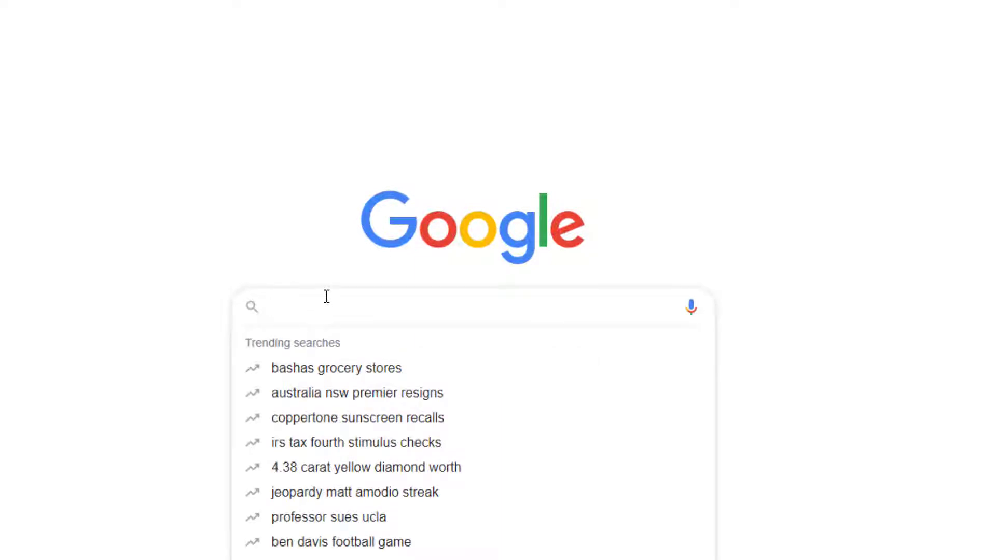
type("avast ")
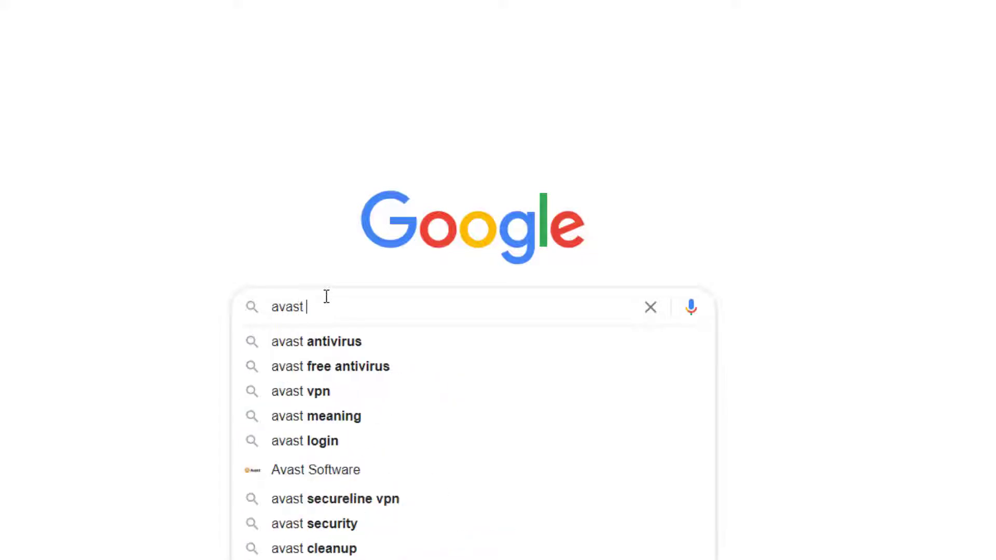
type("uninstall ")
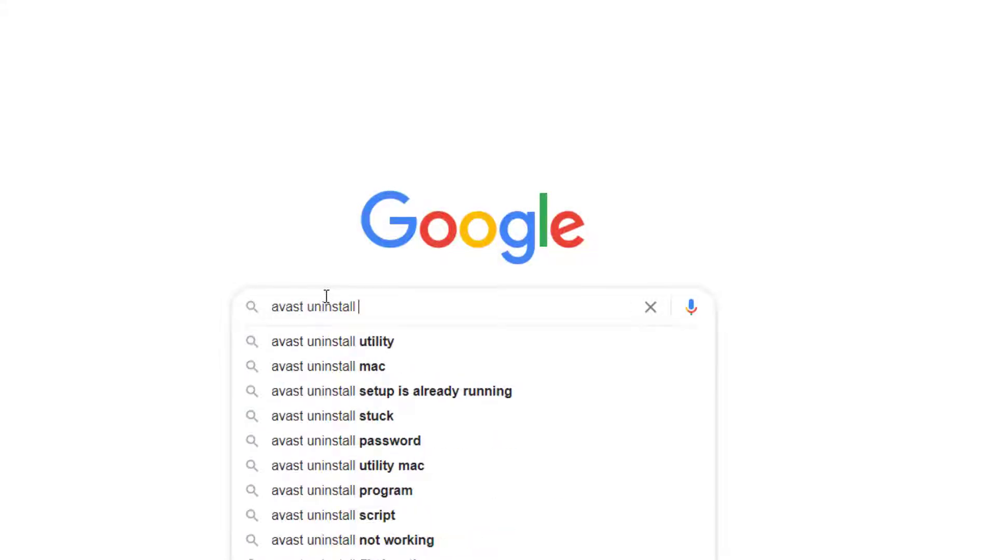
type("utility")
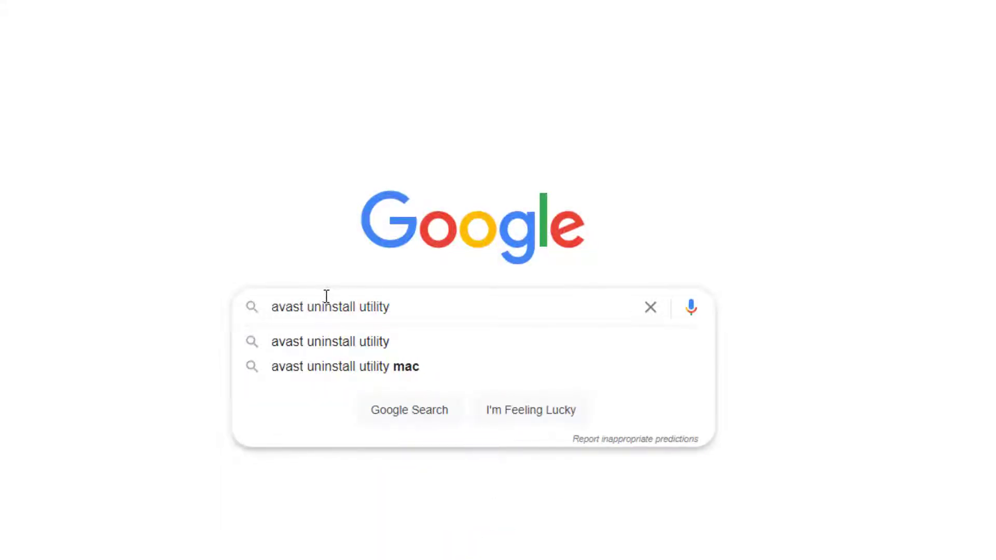
left_click(364, 340)
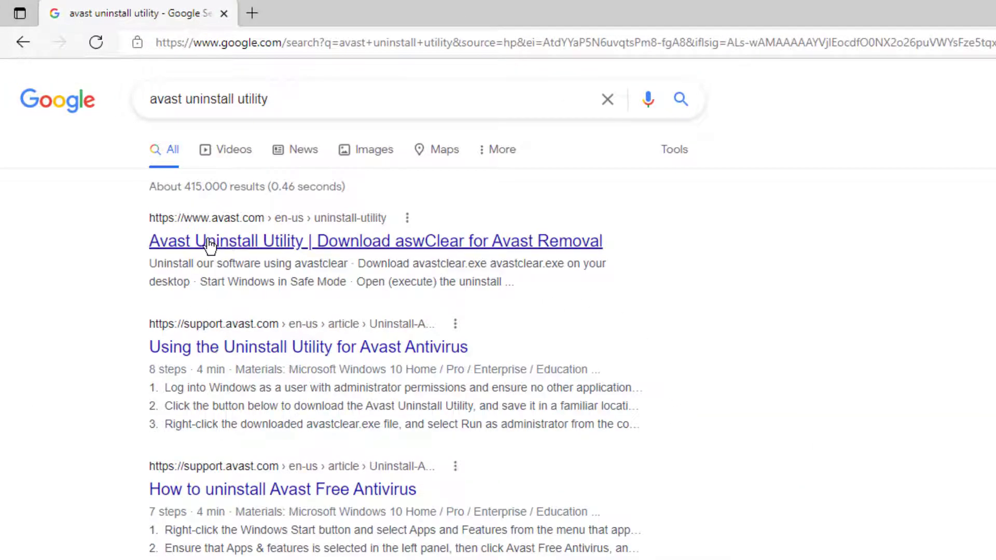
Download avastclear.exe from Avast's official Uninstall Utility page
left_click(271, 249)
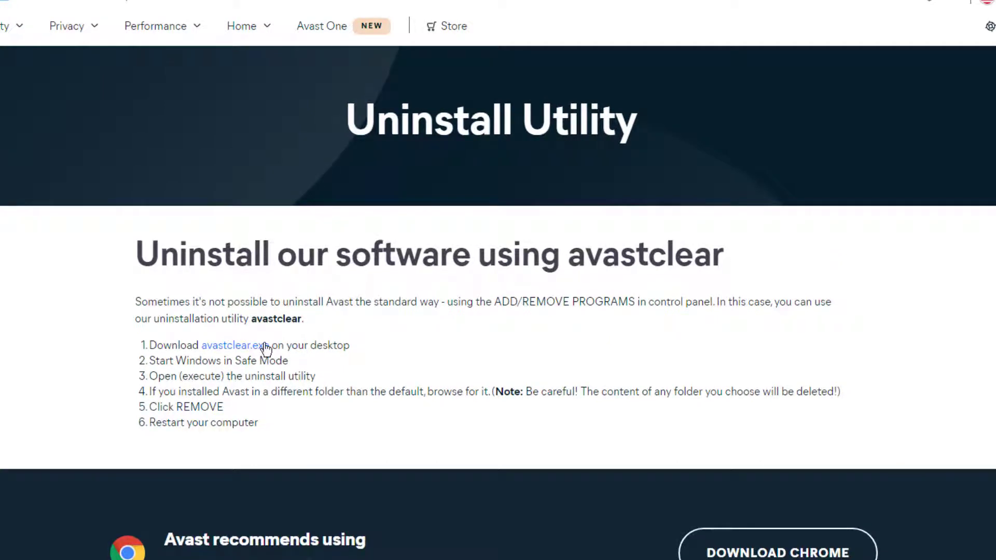
left_click(263, 351)
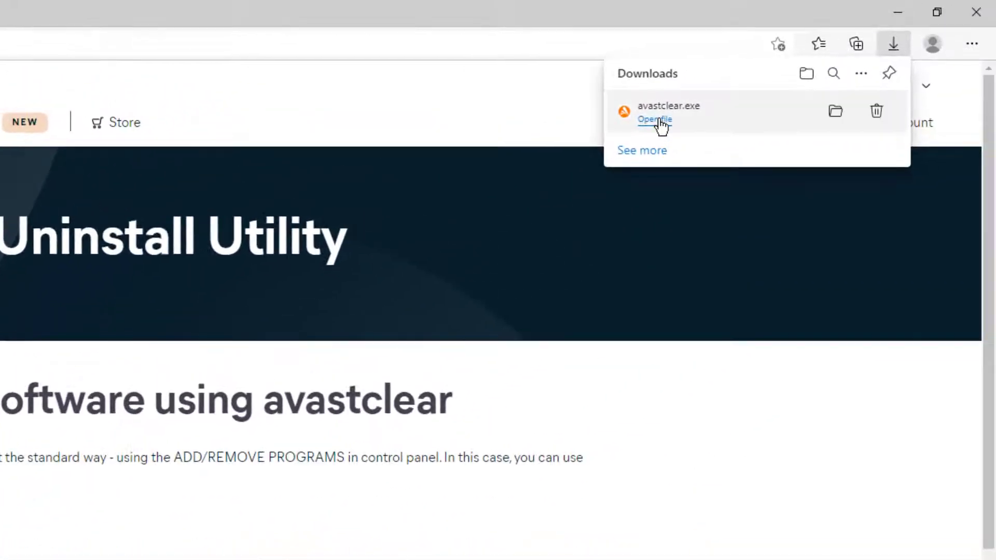
Run the downloaded avastclear.exe, allow it to make changes to the device, and decline rebooting into Safe Mode
left_click(659, 124)
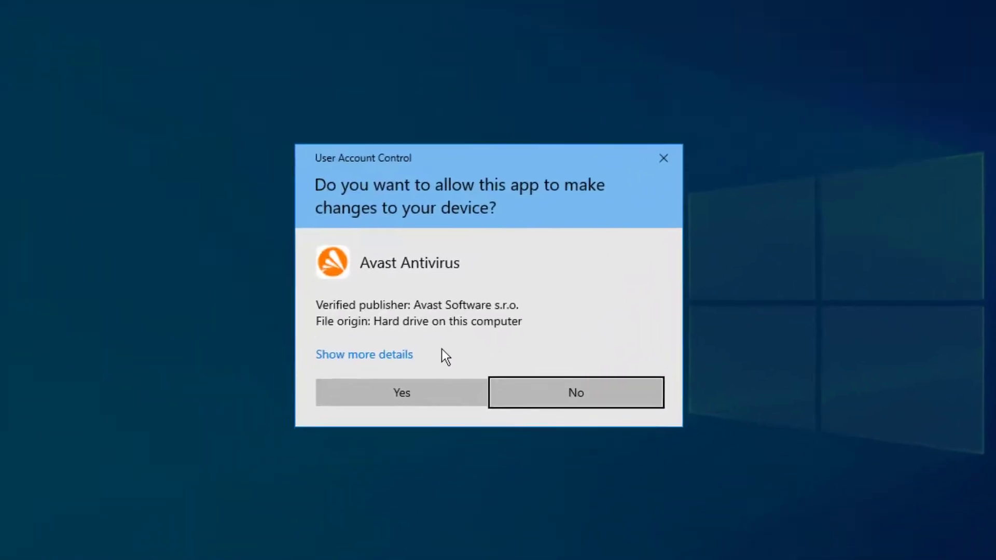
left_click(453, 392)
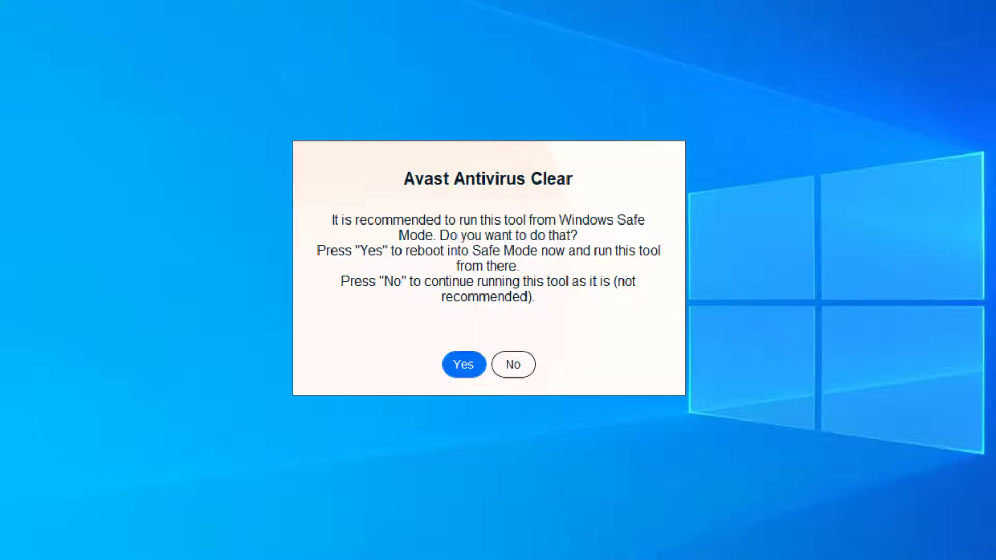
key("super")
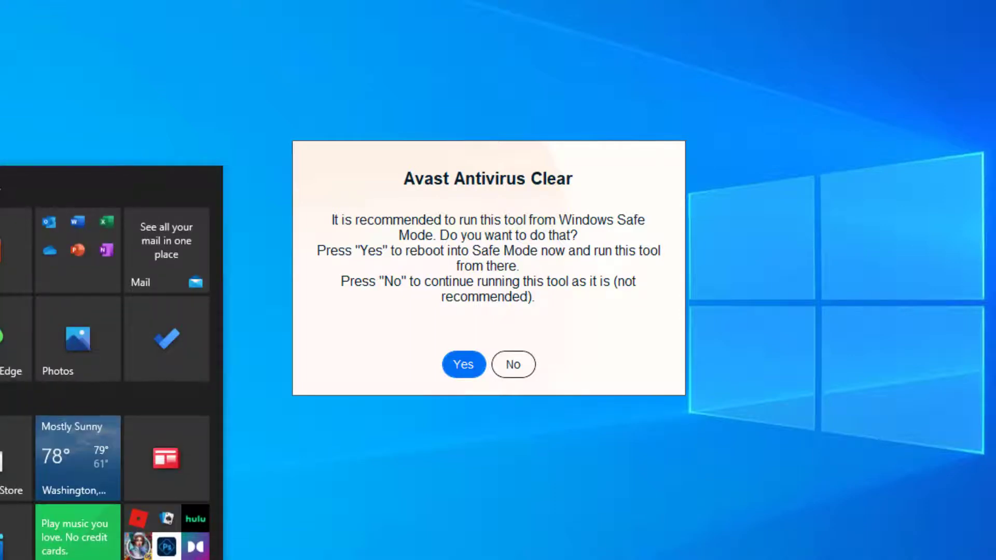
key("super")
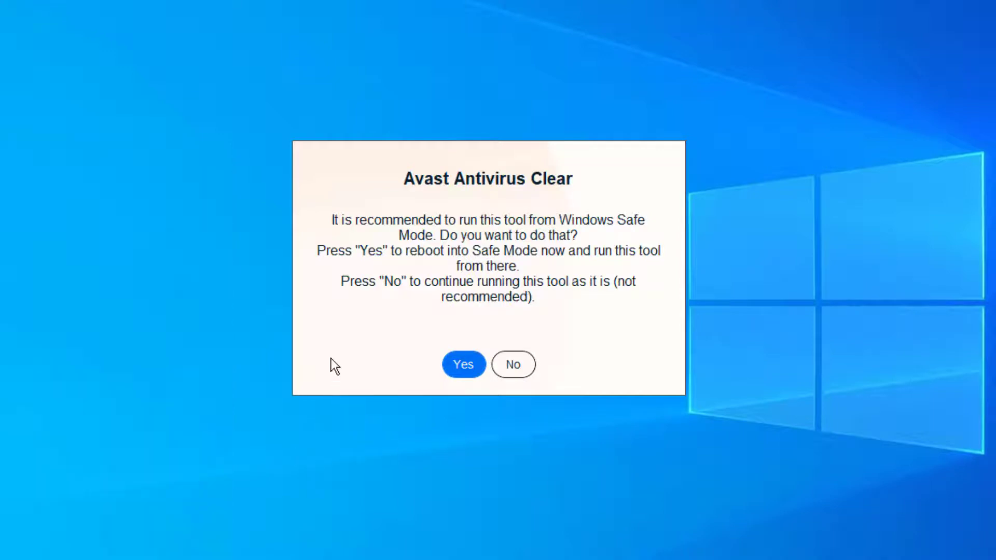
left_click(507, 371)
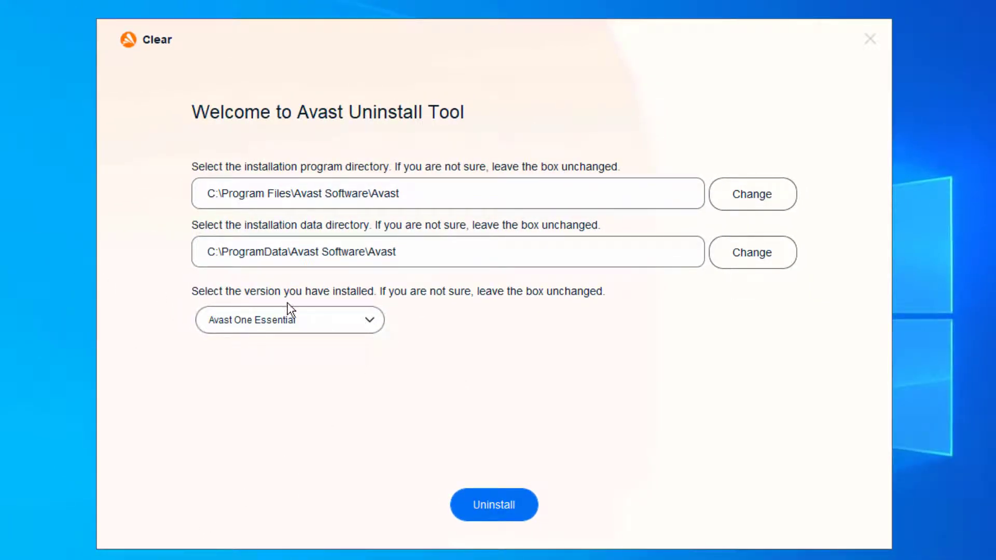
Set the installed version in the Avast Uninstall Tool to Avast Free Antivirus
left_click(293, 317)
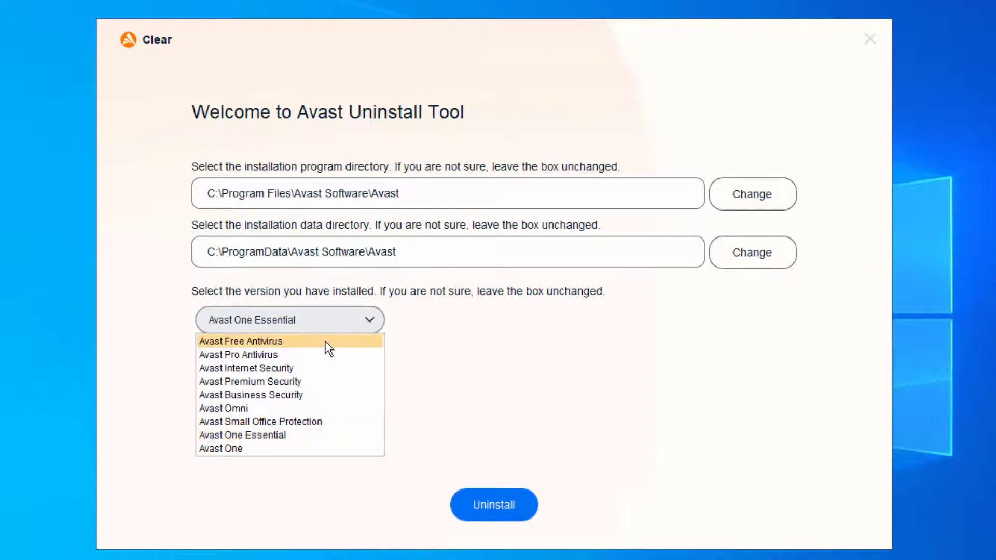
left_click(327, 342)
left_click(329, 327)
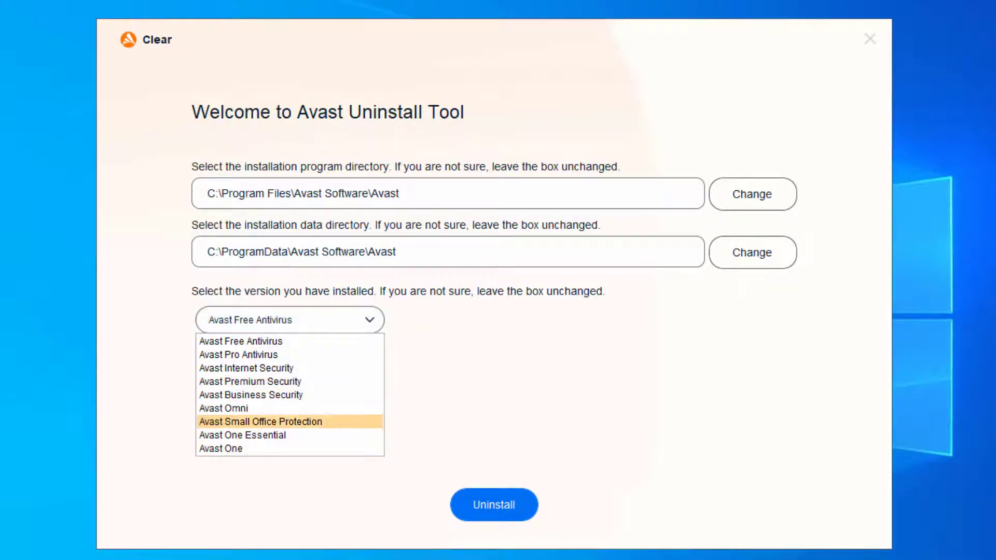
key("Escape")
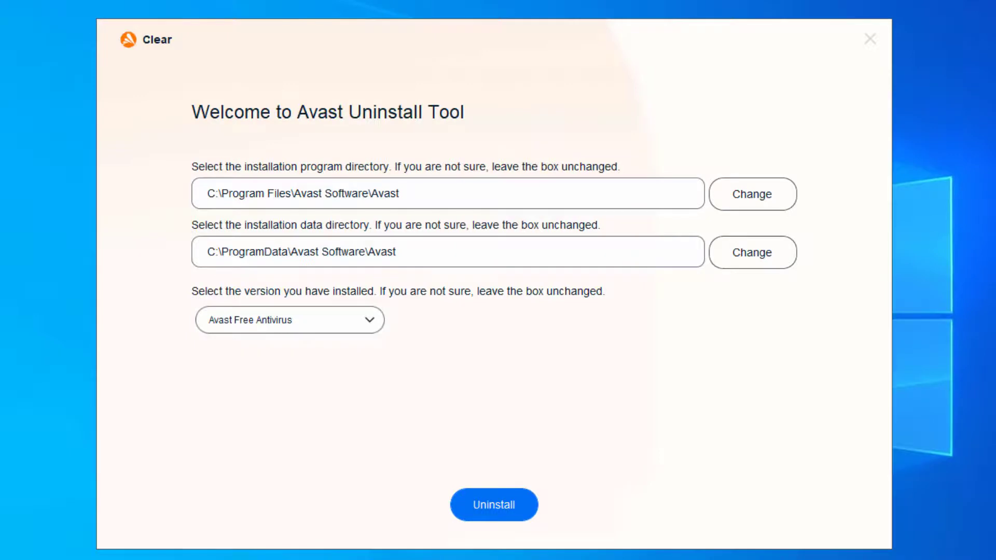
key("super")
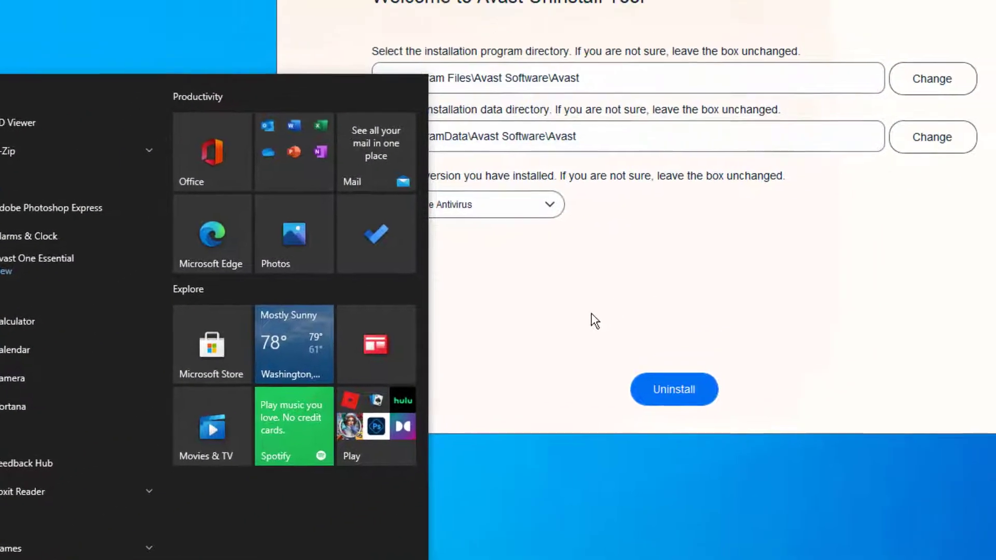
left_click(675, 265)
Select Avast One Essential as the installed version in the uninstall tool
left_click(612, 160)
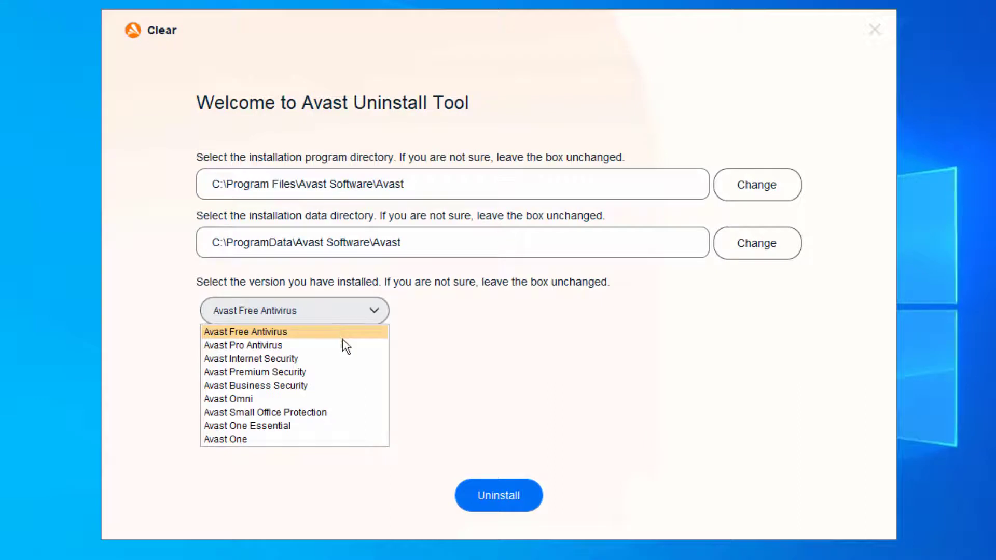
left_click(325, 424)
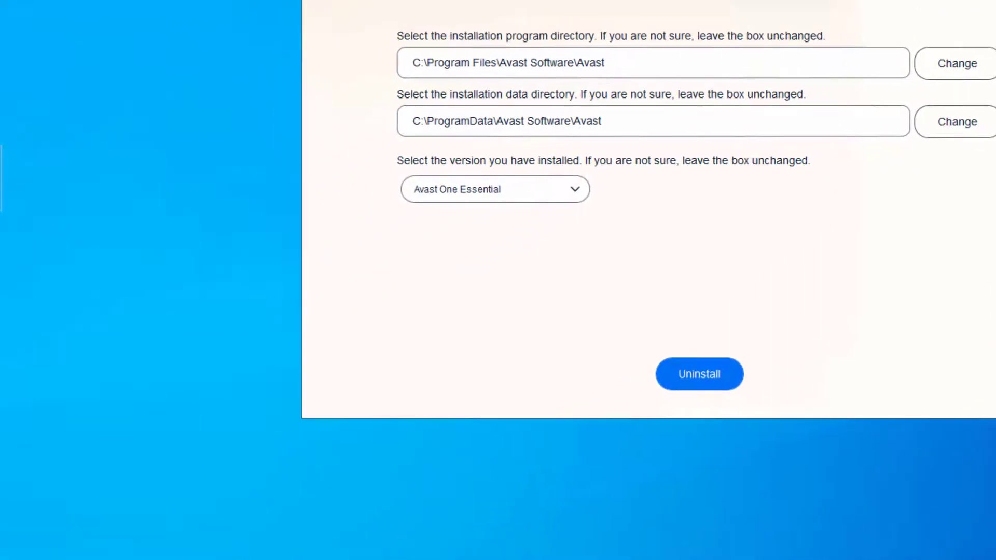
Open the program folder of Avast One Essential from its desktop shortcut's properties to check the installation path
right_click(45, 154)
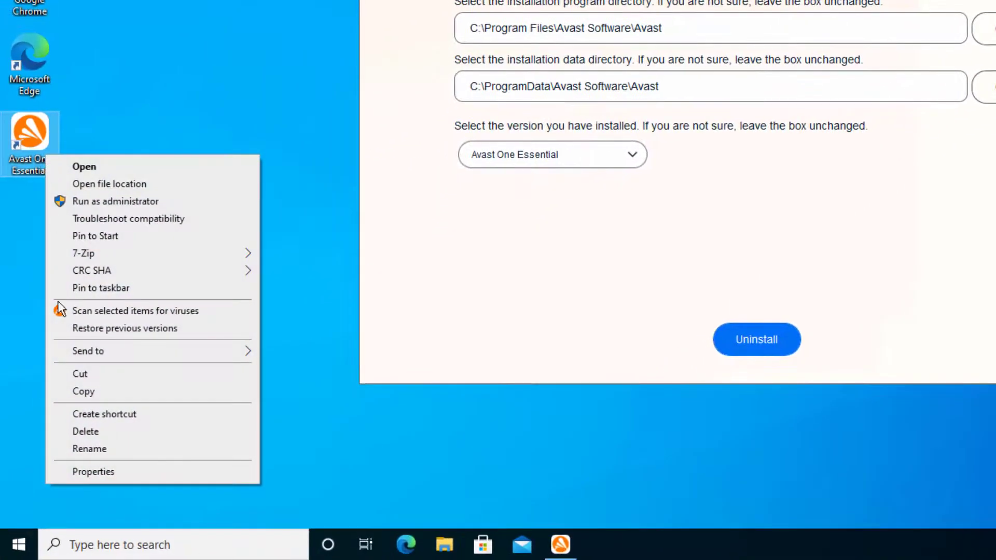
left_click(91, 471)
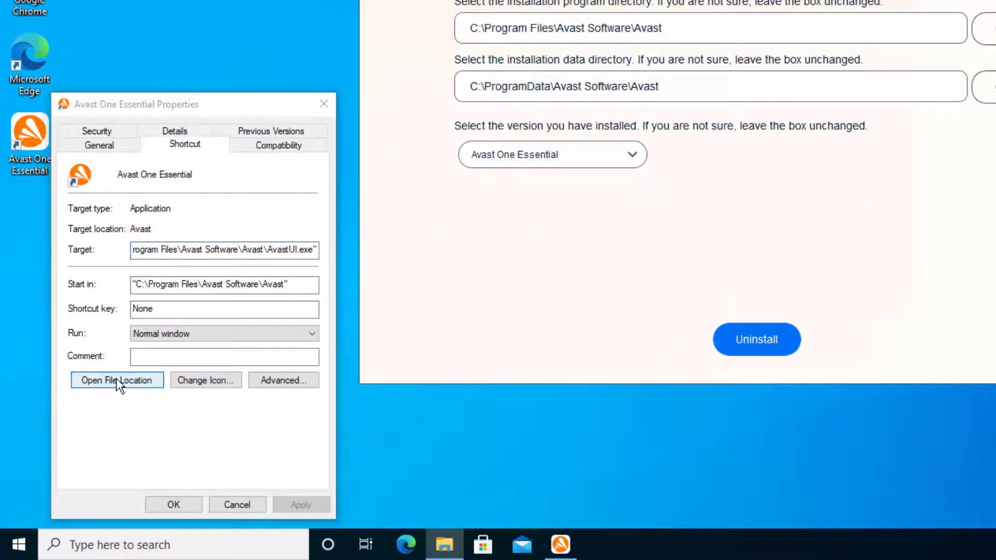
left_click(116, 378)
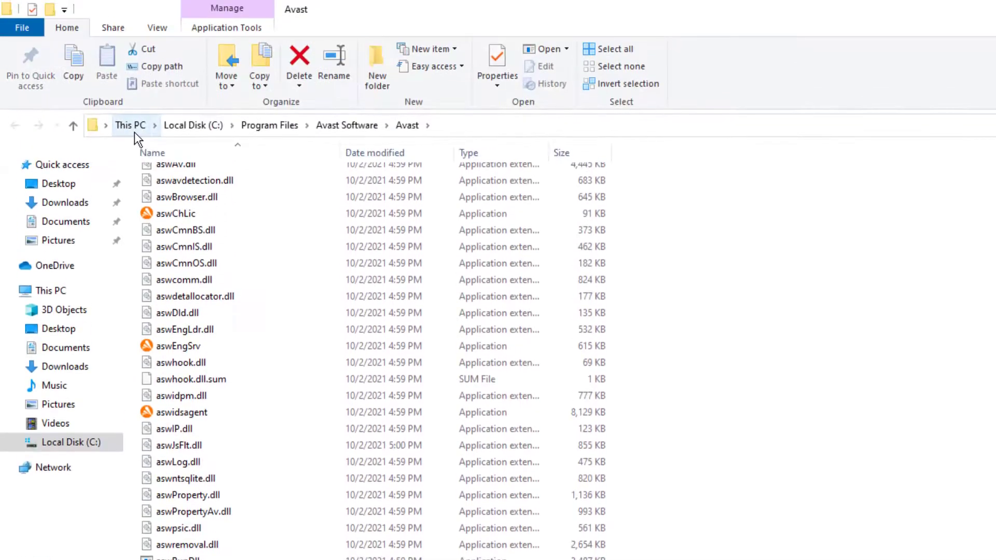
left_click(135, 131)
left_click(16, 126)
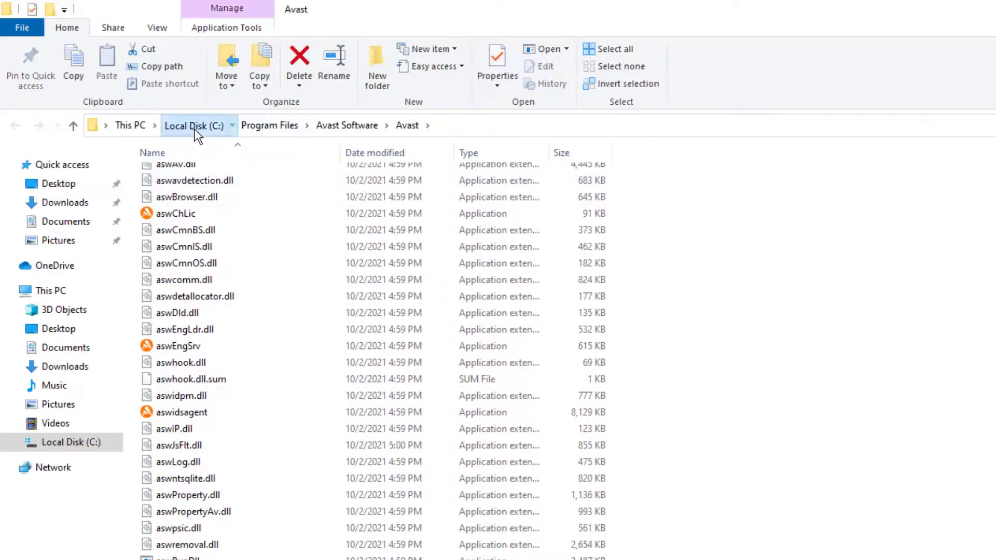
Go to Local Disk (C:) and turn on the display of hidden items
left_click(202, 129)
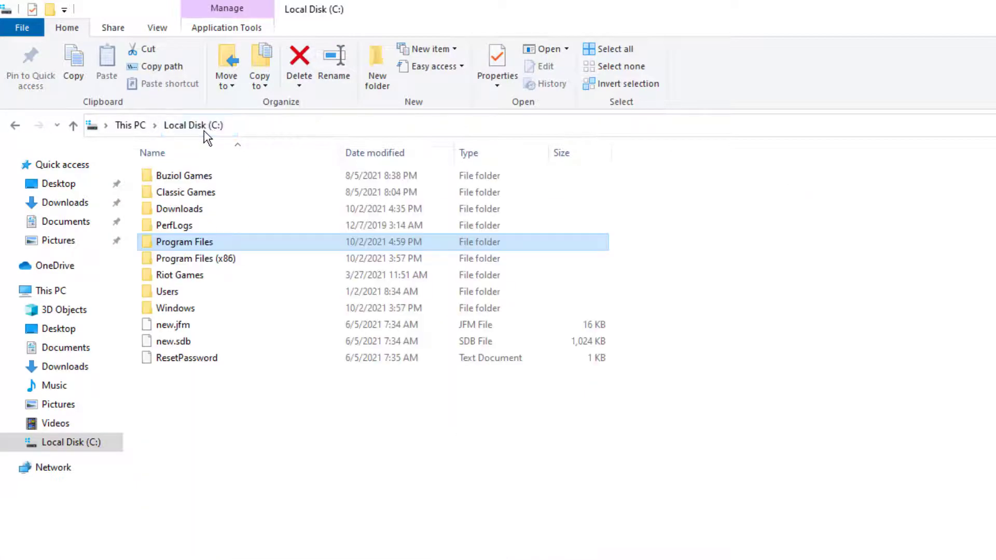
left_click(157, 28)
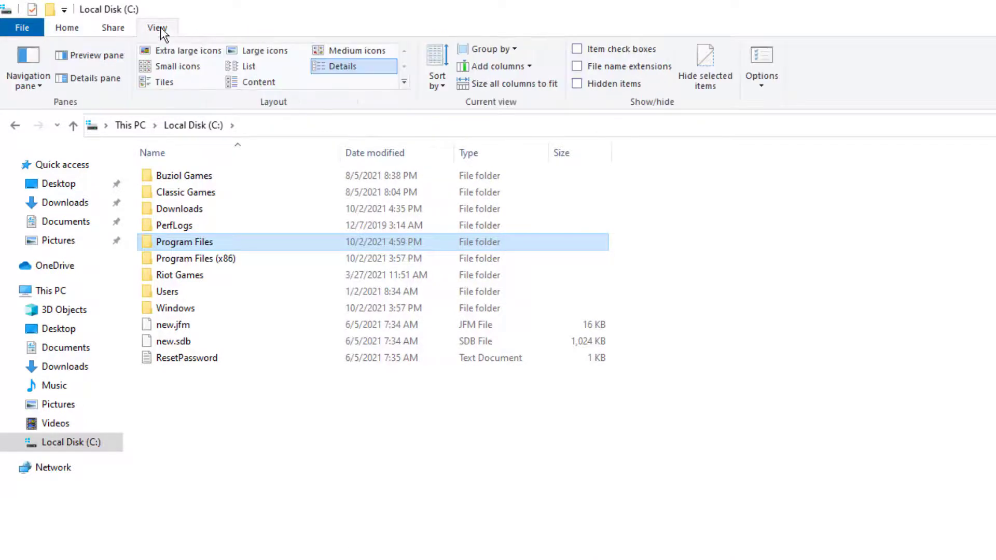
left_click(575, 84)
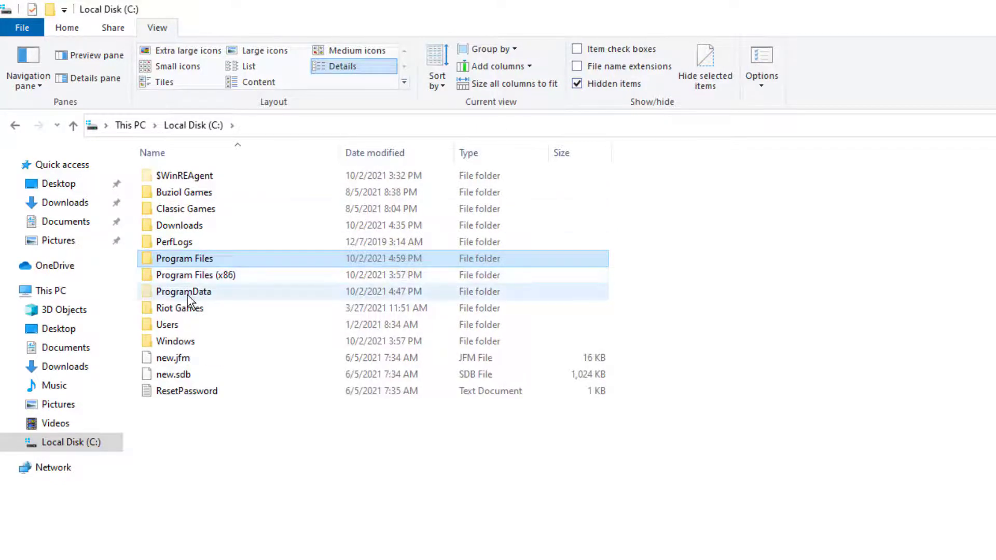
Open the folder C:\ProgramData\Avast Software\Avast to check the installation data directory
double_click(187, 294)
left_click(200, 196)
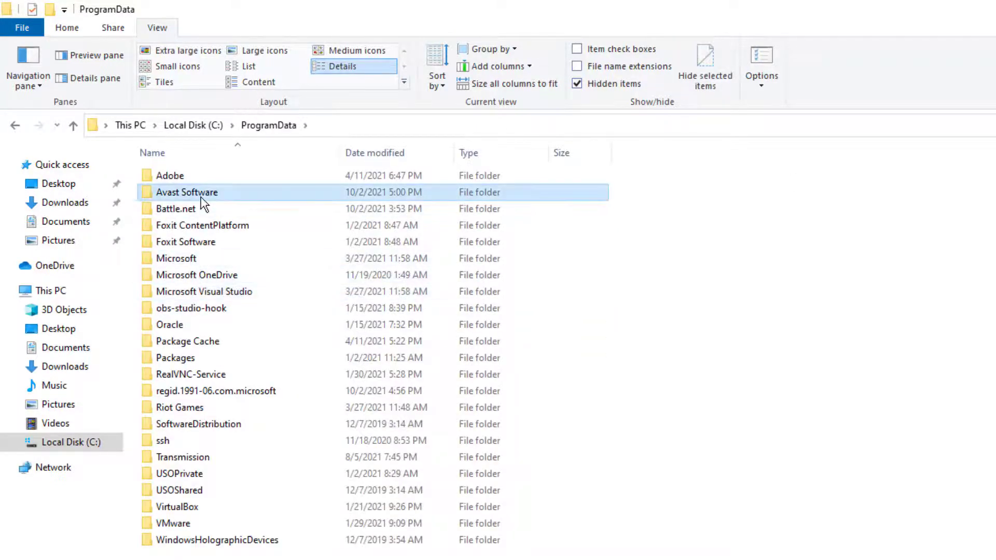
double_click(201, 198)
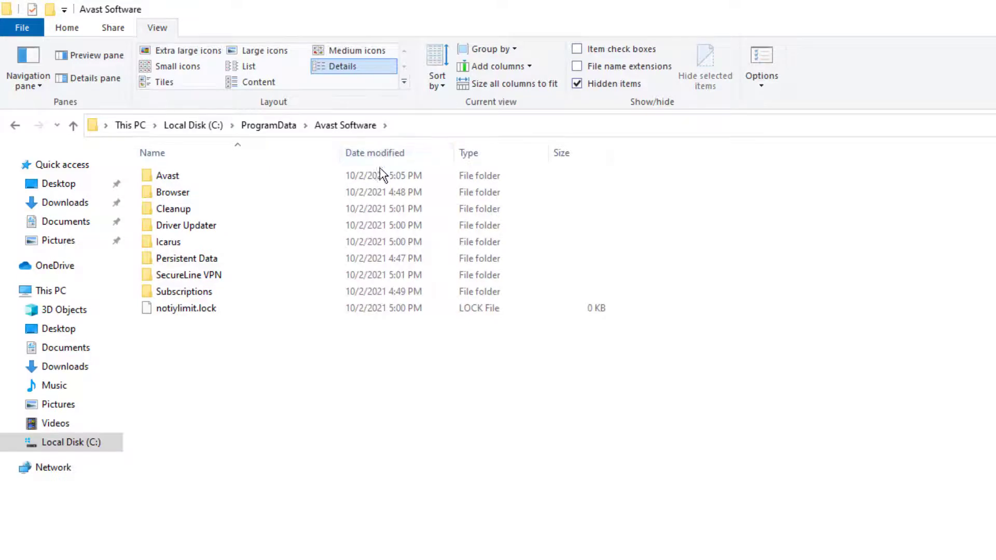
double_click(396, 176)
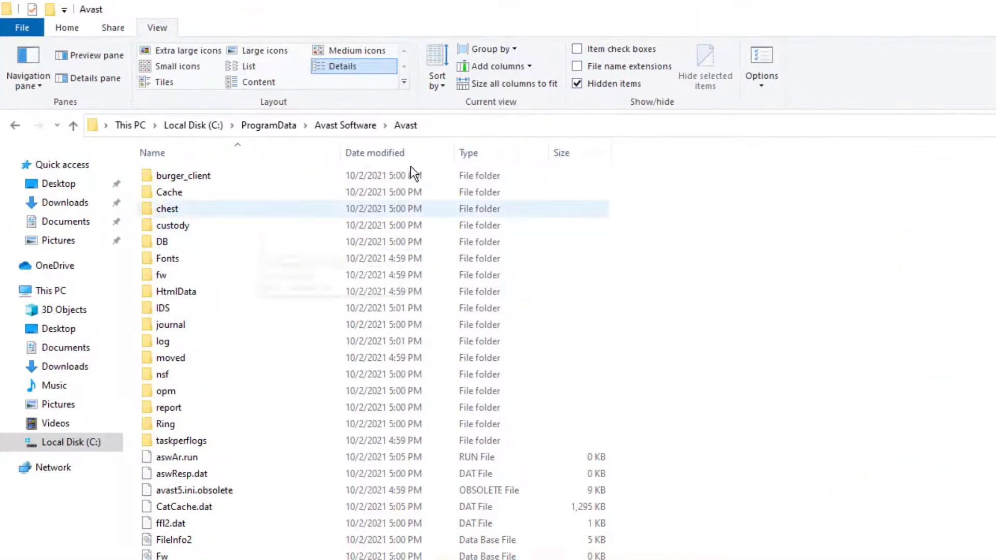
Turn off the display of hidden items, return to Local Disk (C:), and close the open folder and shortcut properties windows
left_click(586, 83)
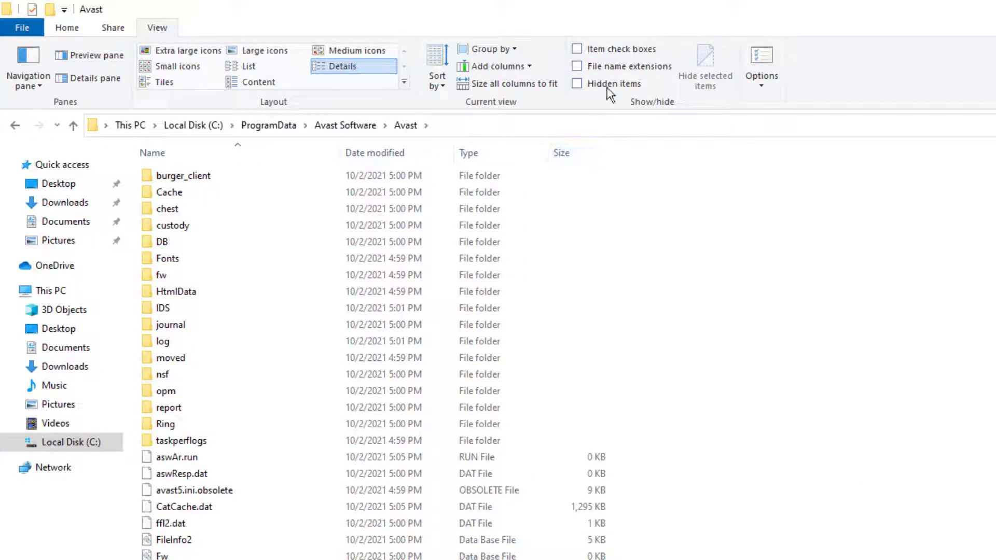
left_click(207, 126)
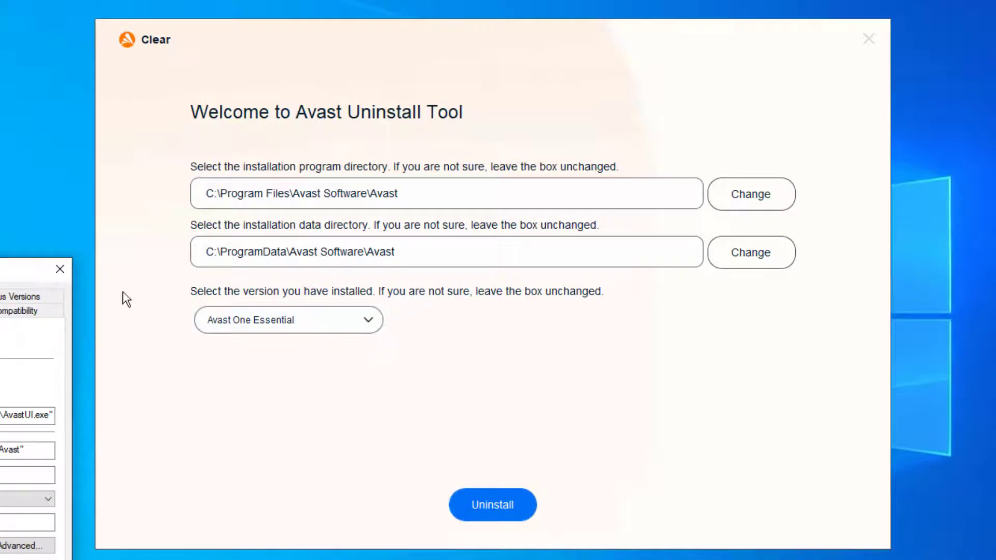
left_click(58, 270)
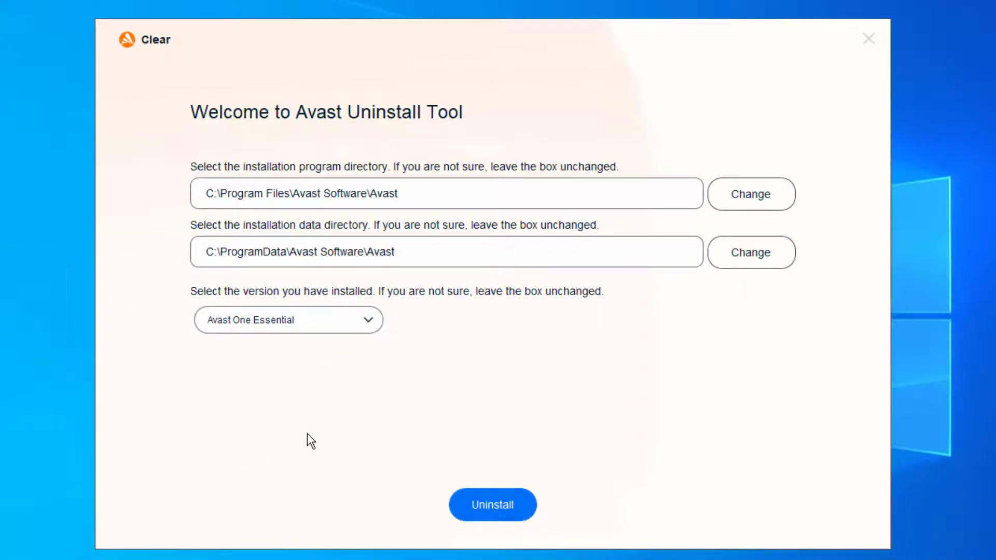
Uninstall Avast One Essential with the uninstall tool, allowing the removal, and restart the computer
left_click(490, 511)
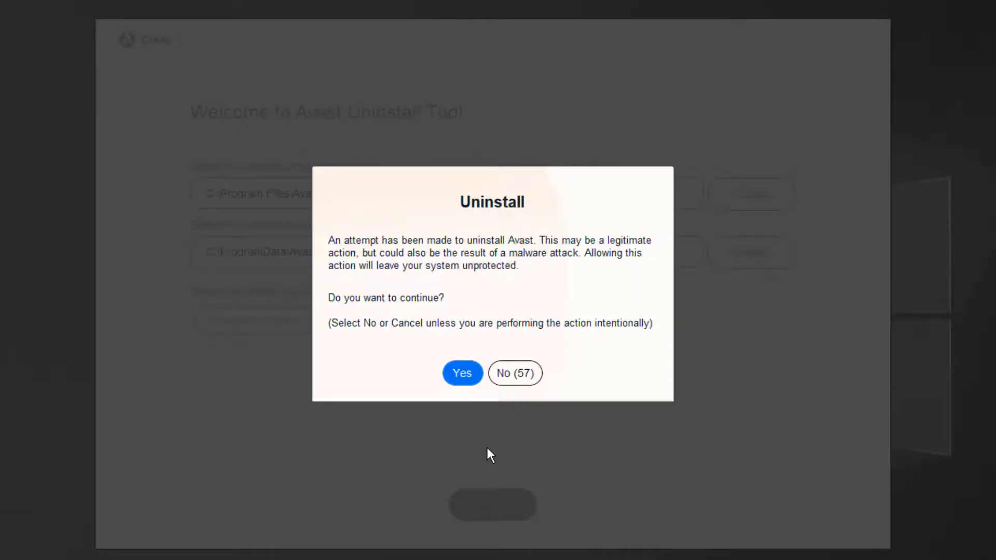
left_click(469, 373)
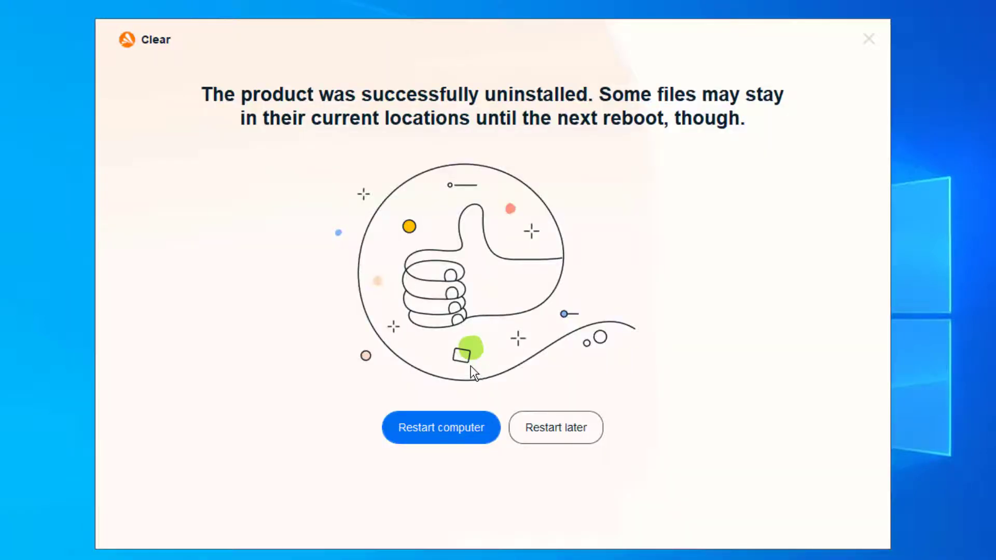
left_click(475, 428)
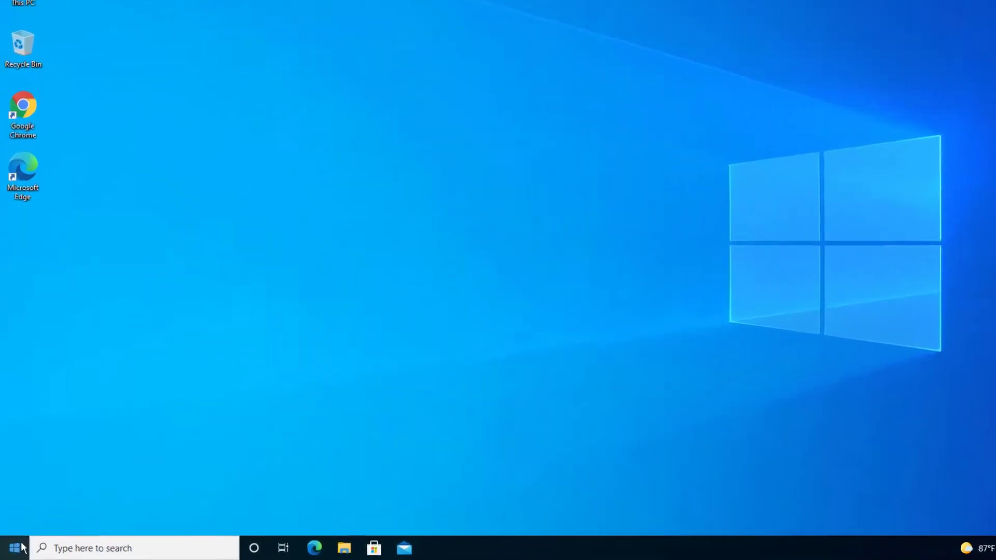
Check the Start menu's app list and the hidden notification-area icons for remaining Avast entries
left_click(14, 541)
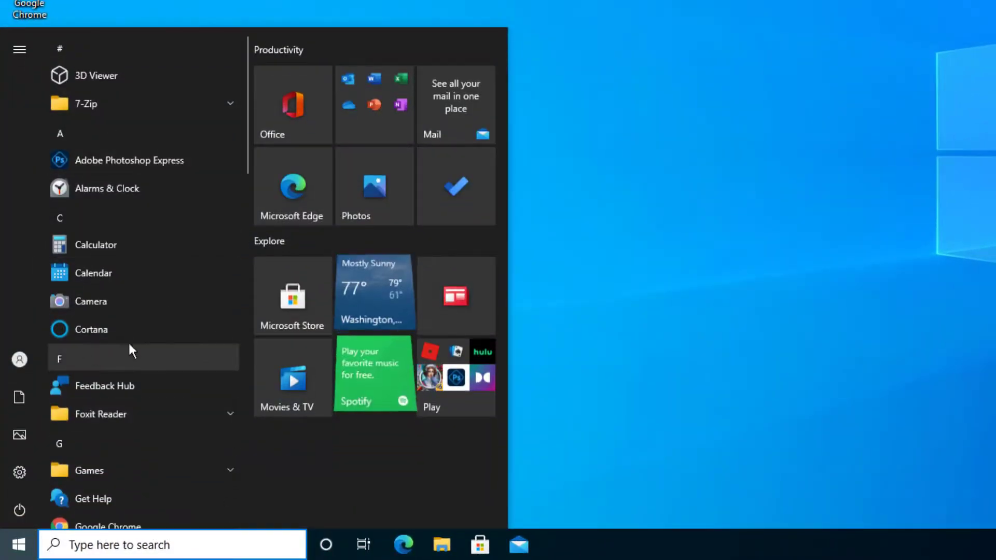
left_click(907, 248)
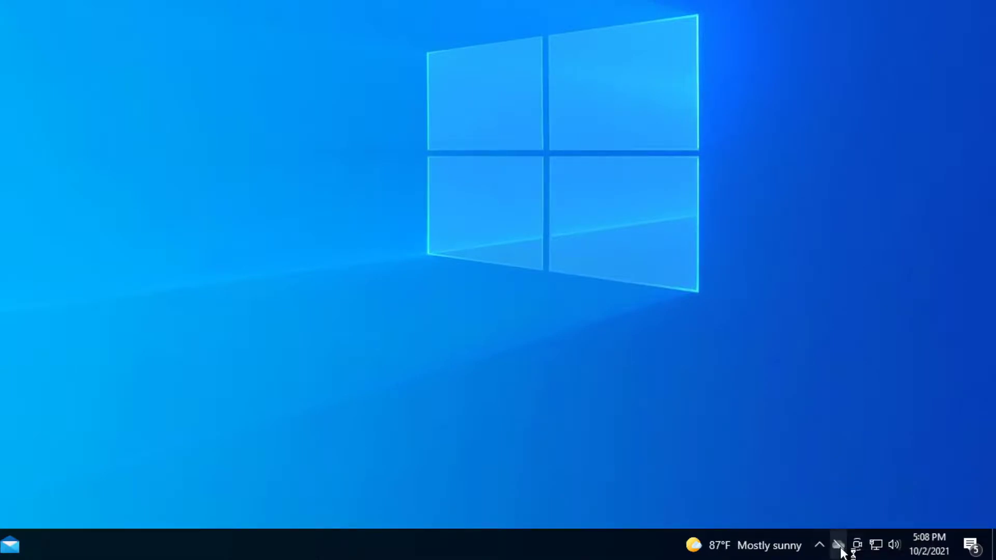
left_click(819, 551)
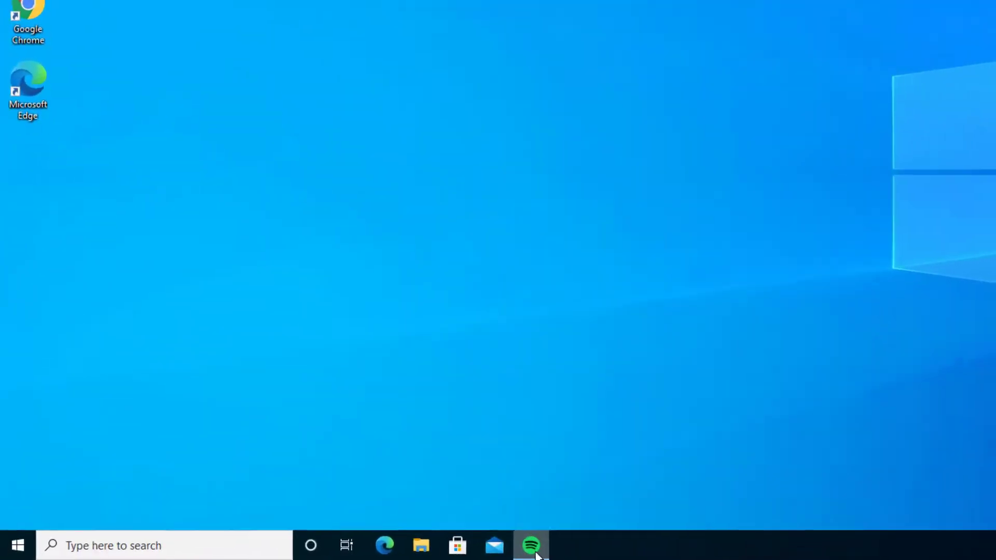
Close the Spotify window and disable Spotify as a startup program in Task Manager
right_click(536, 550)
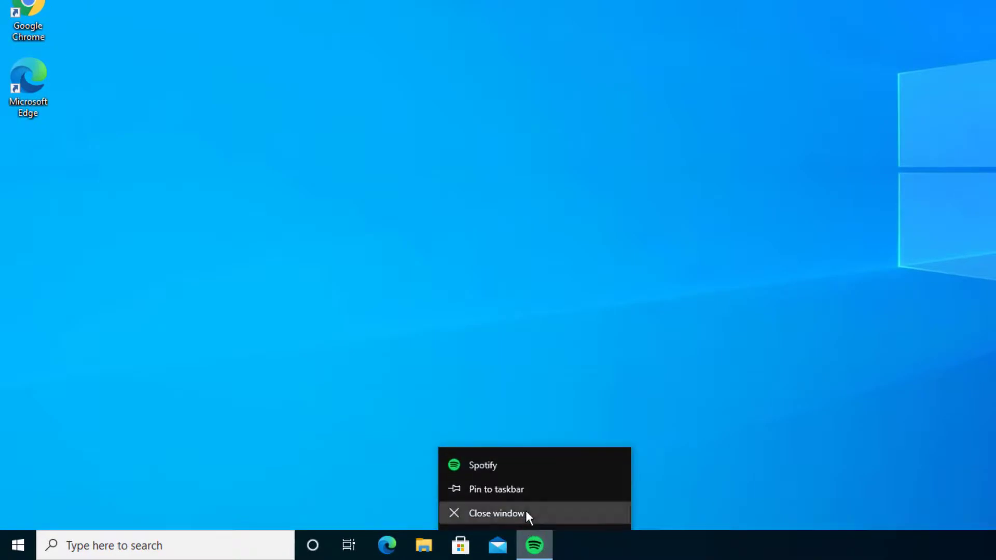
left_click(525, 513)
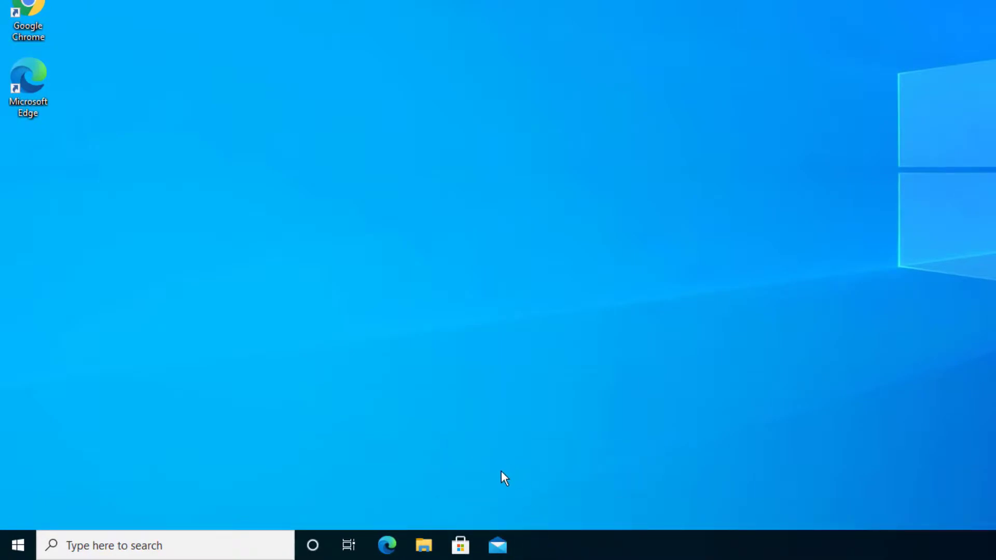
right_click(555, 553)
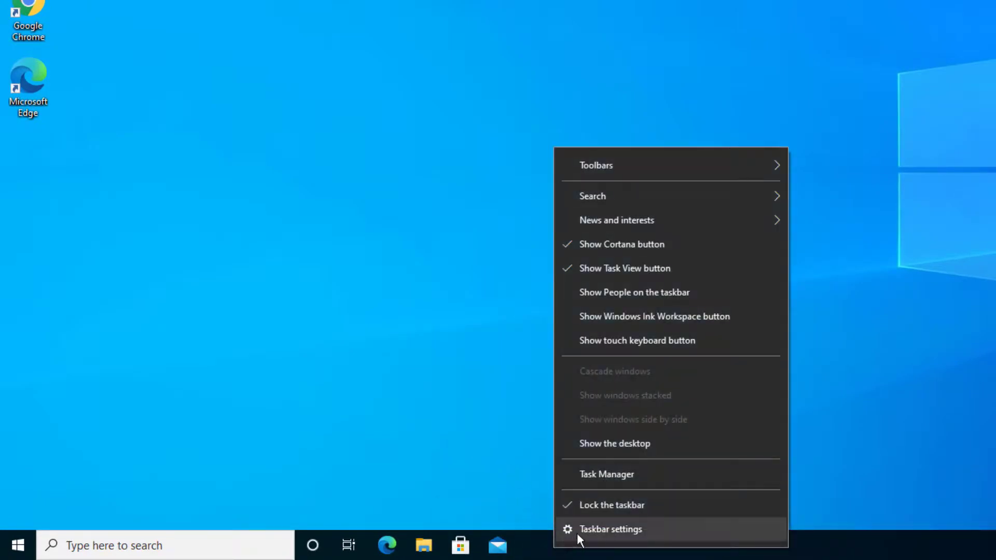
left_click(592, 481)
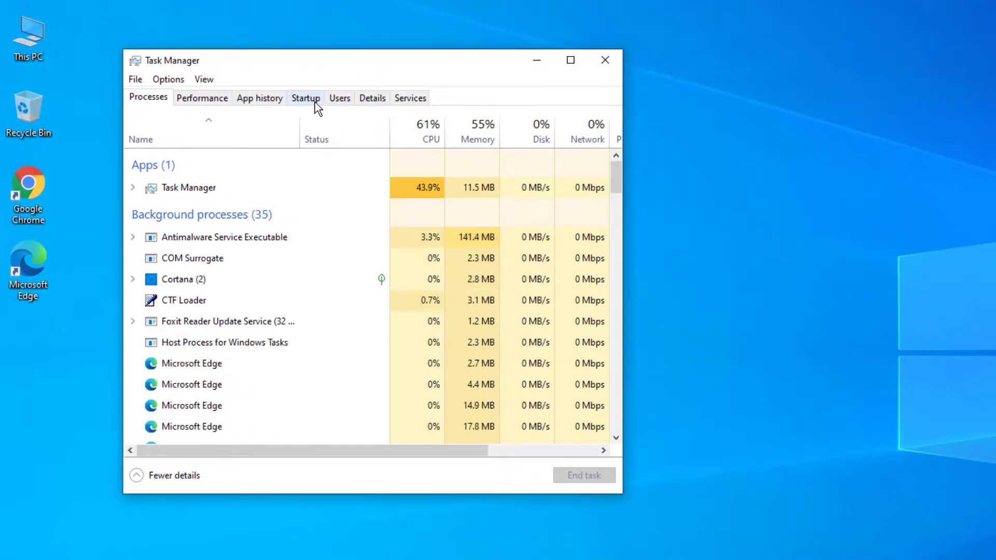
left_click(306, 99)
left_click(174, 247)
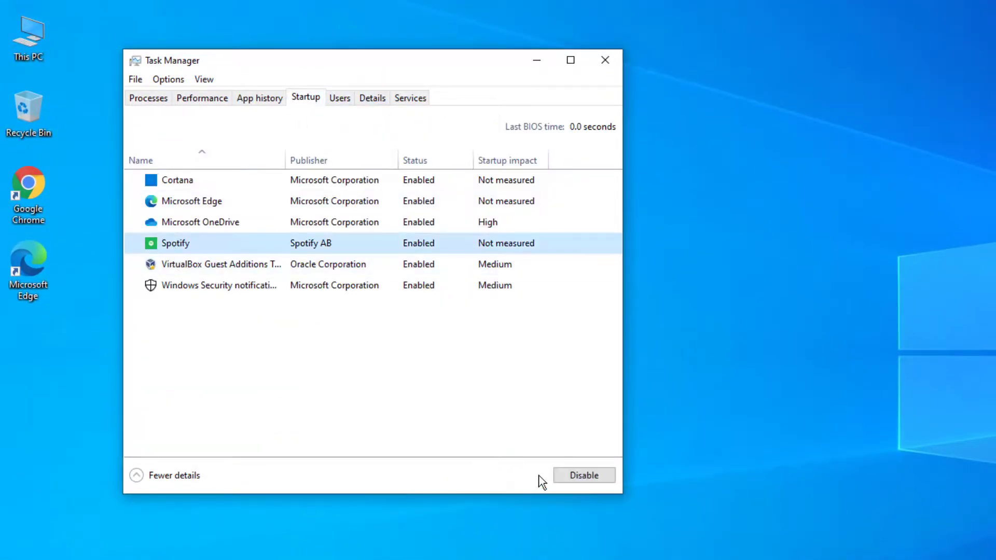
left_click(580, 477)
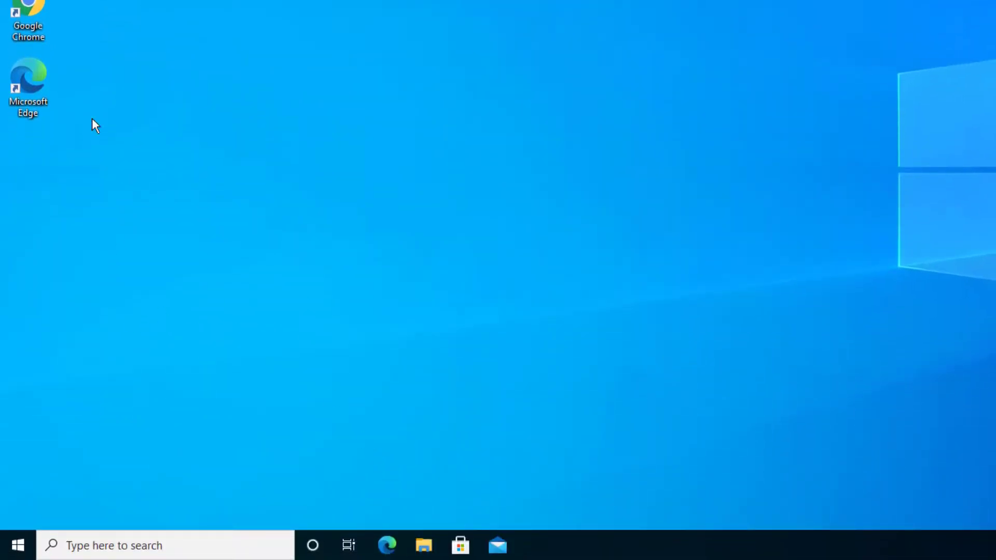
Check the Program Files and Program Files (x86) folders on Local Disk (C:) for leftover Avast folders
left_click(426, 553)
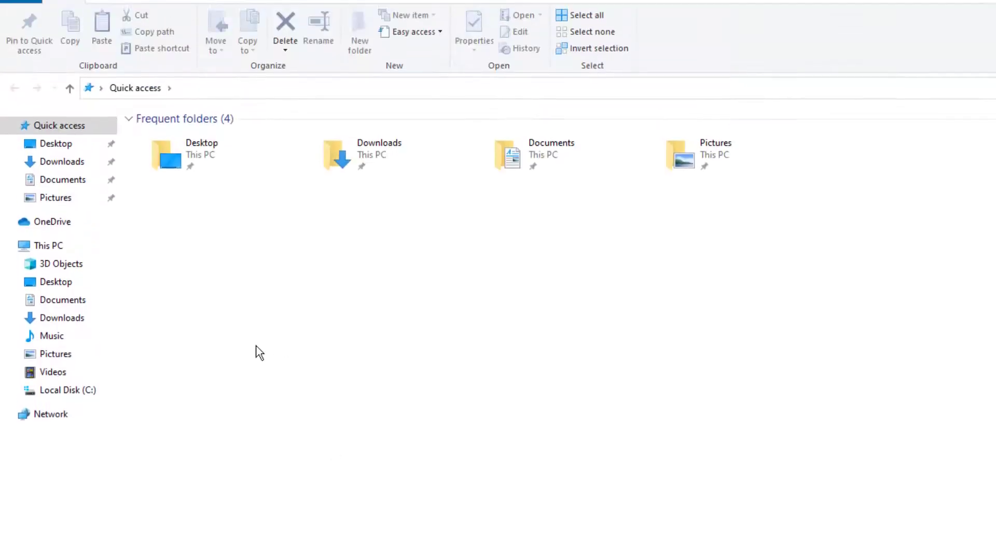
left_click(31, 278)
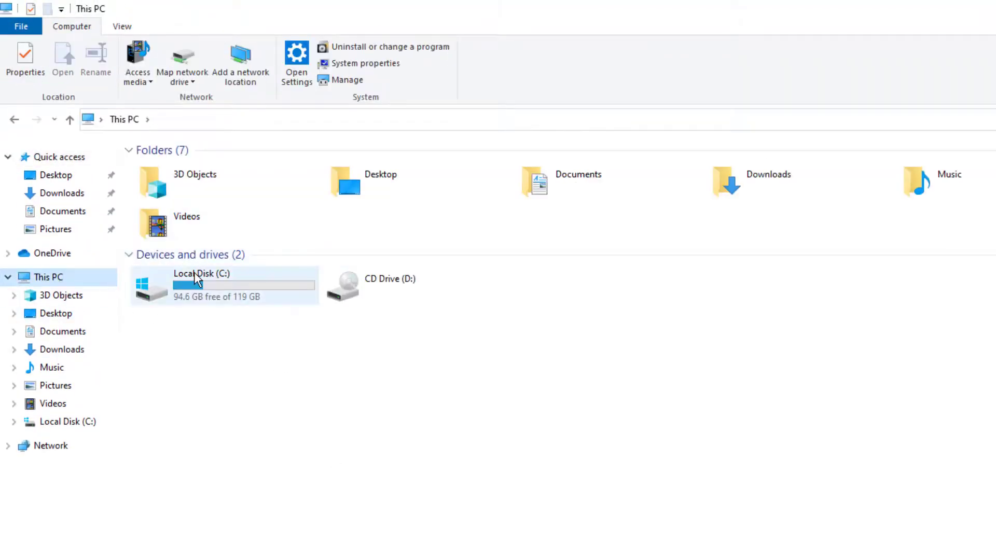
double_click(179, 273)
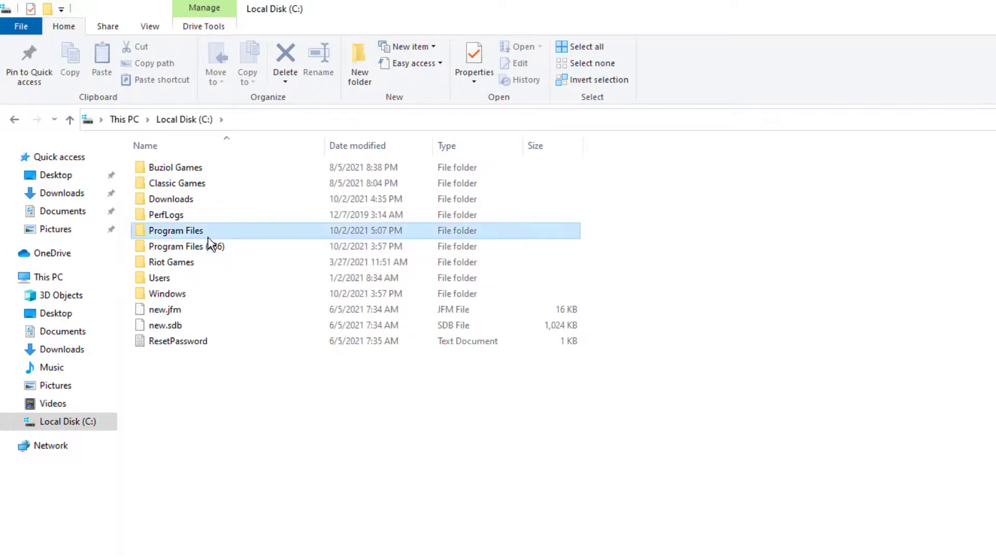
double_click(210, 233)
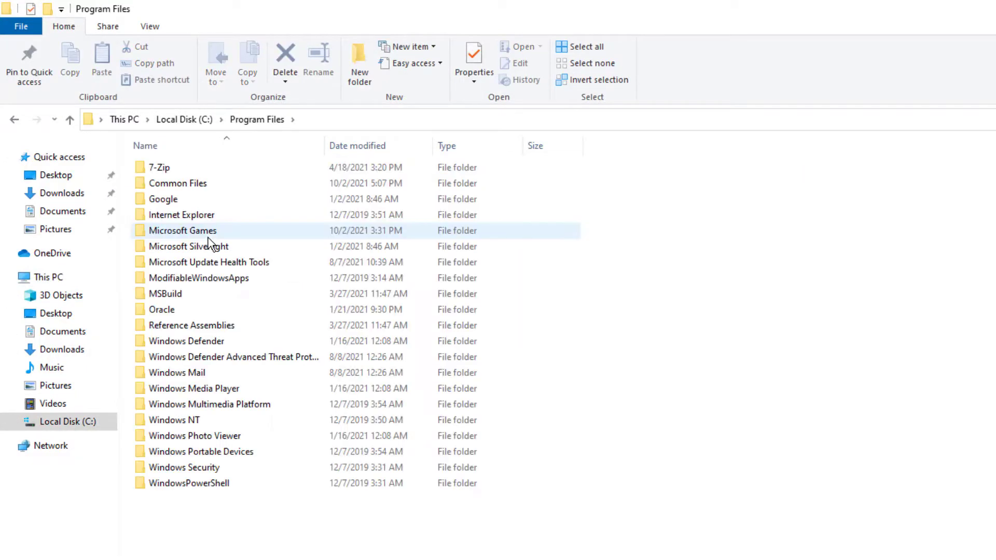
left_click(207, 148)
left_click(207, 151)
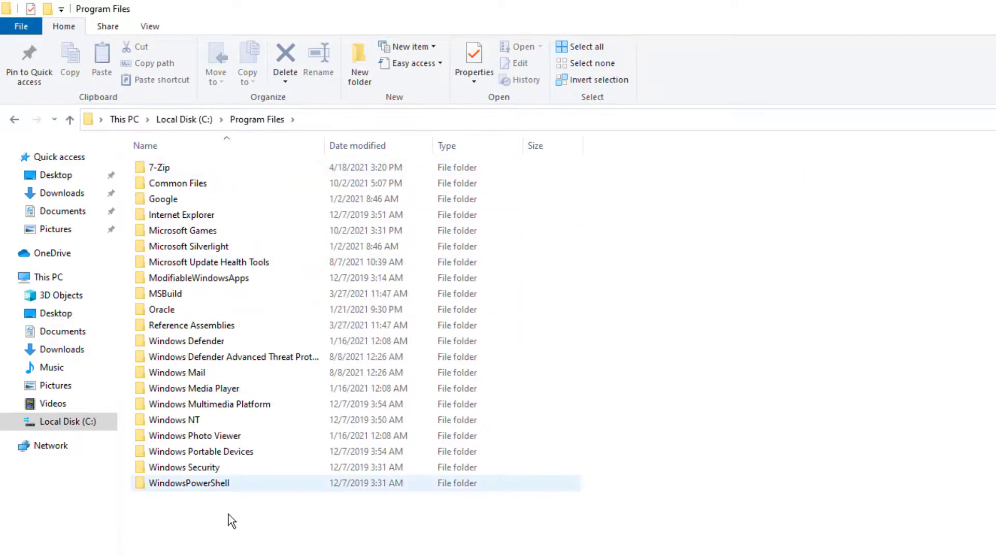
left_click(202, 119)
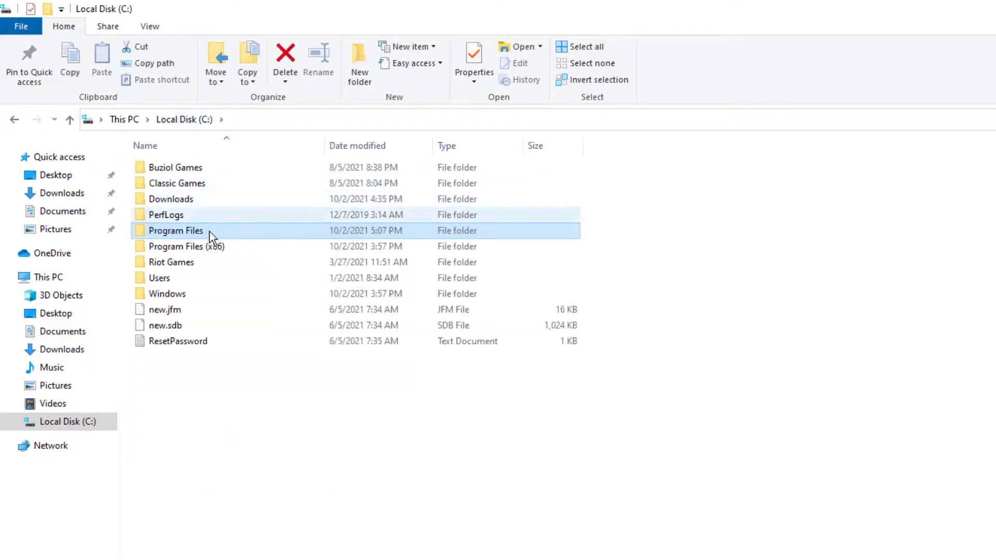
double_click(216, 246)
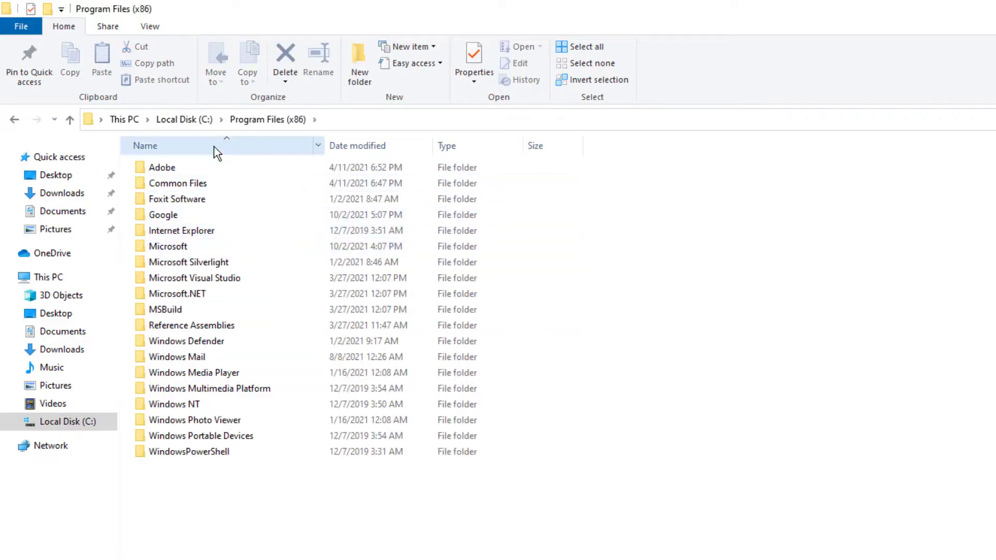
left_click(179, 120)
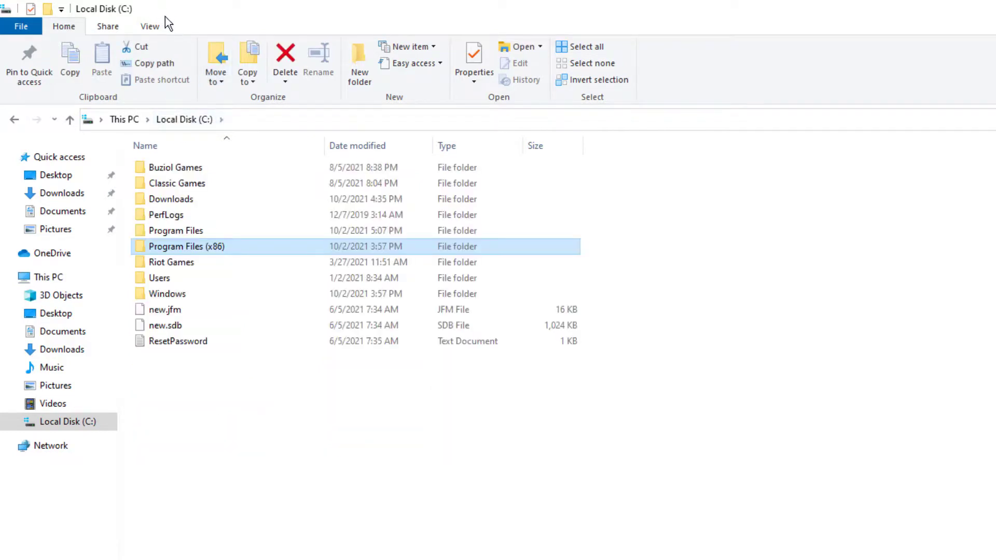
Turn on the display of hidden items on Local Disk (C:) and open the folder ProgramData\Avast Software
left_click(159, 28)
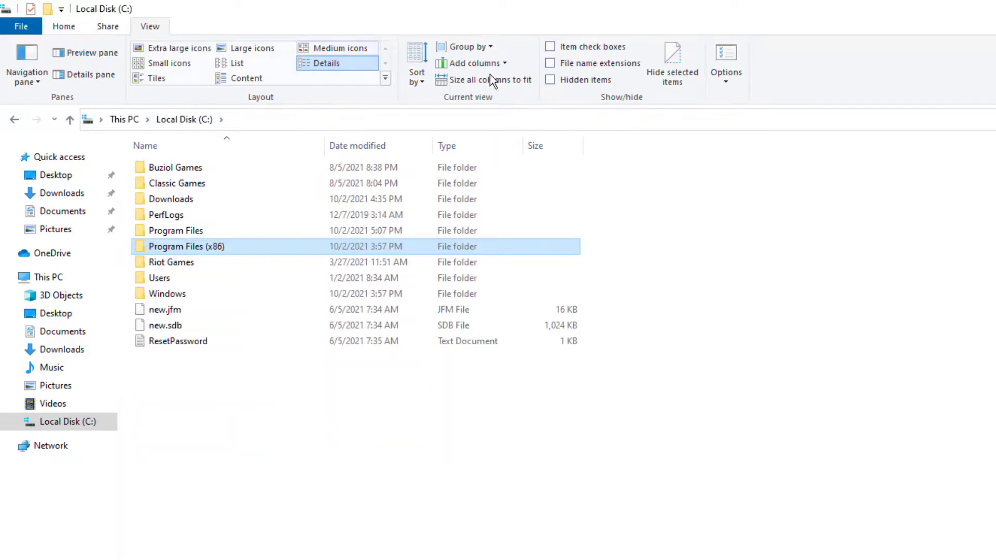
left_click(567, 65)
left_click(568, 79)
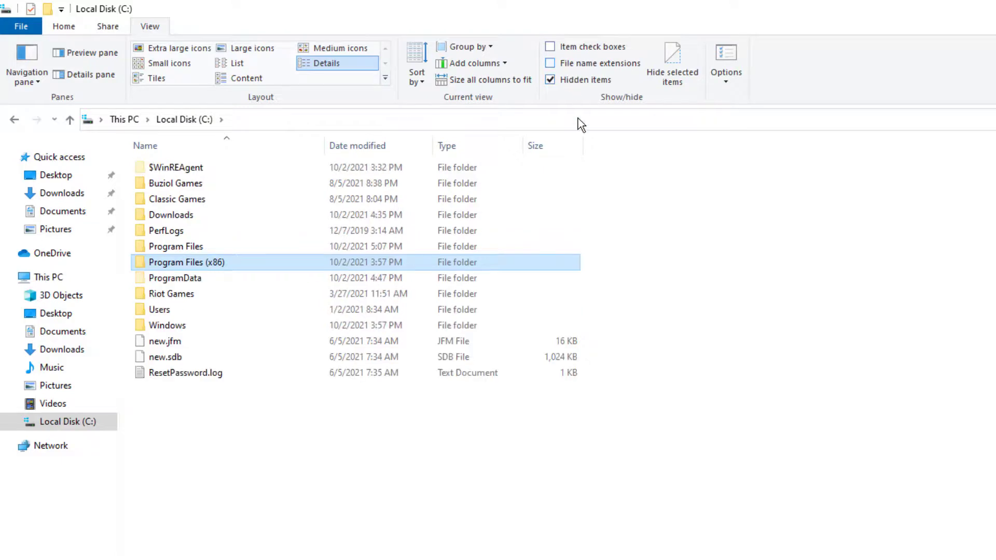
double_click(263, 285)
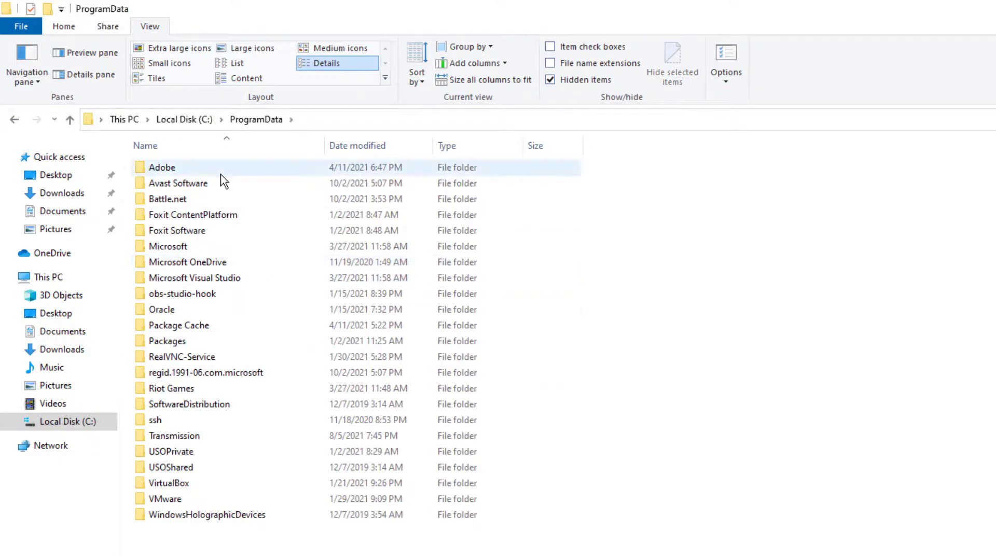
double_click(226, 180)
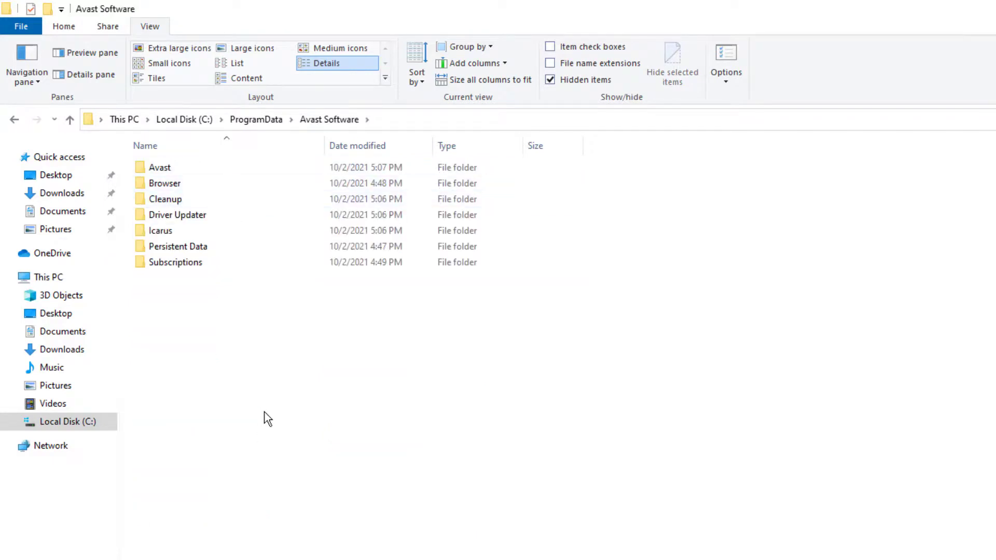
Go back to ProgramData and delete the leftover Avast Software folder
left_click(16, 120)
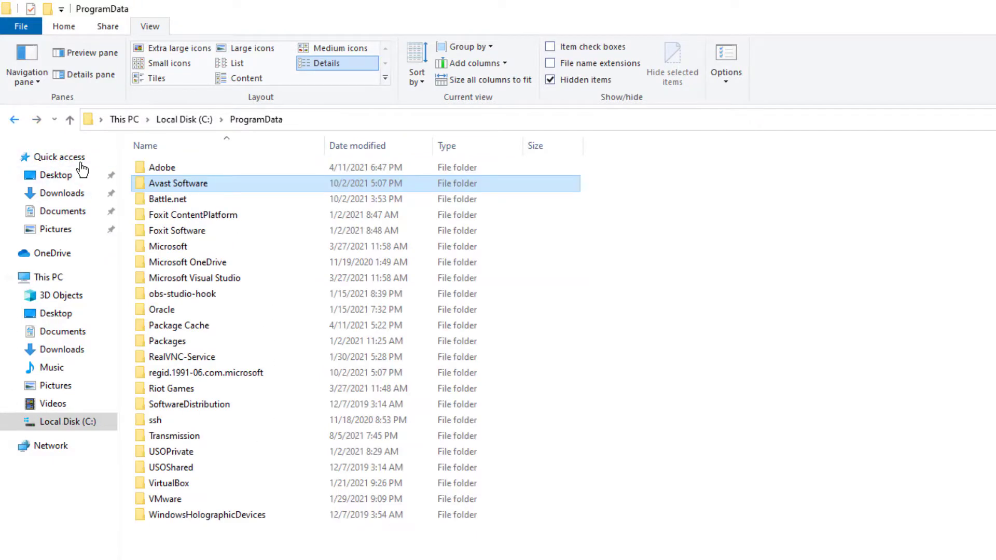
right_click(208, 187)
left_click(207, 187)
right_click(208, 188)
left_click(242, 184)
right_click(241, 183)
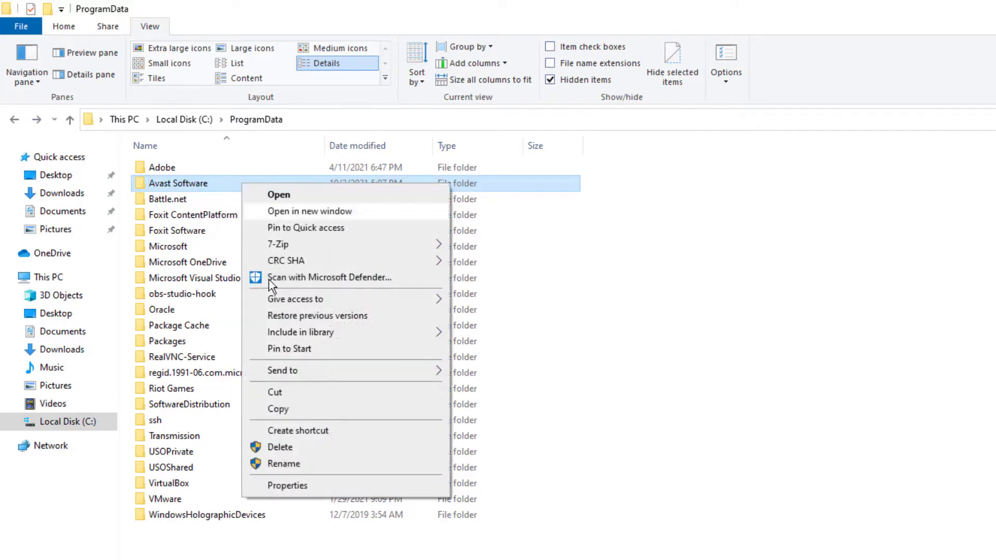
left_click(304, 452)
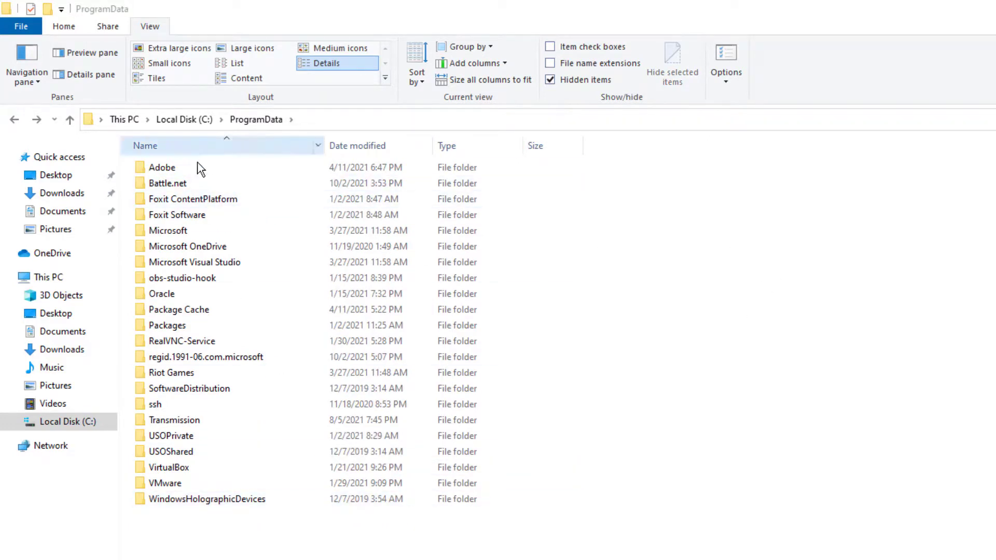
Delete the Battle.net folder from ProgramData and close the folder window
right_click(197, 182)
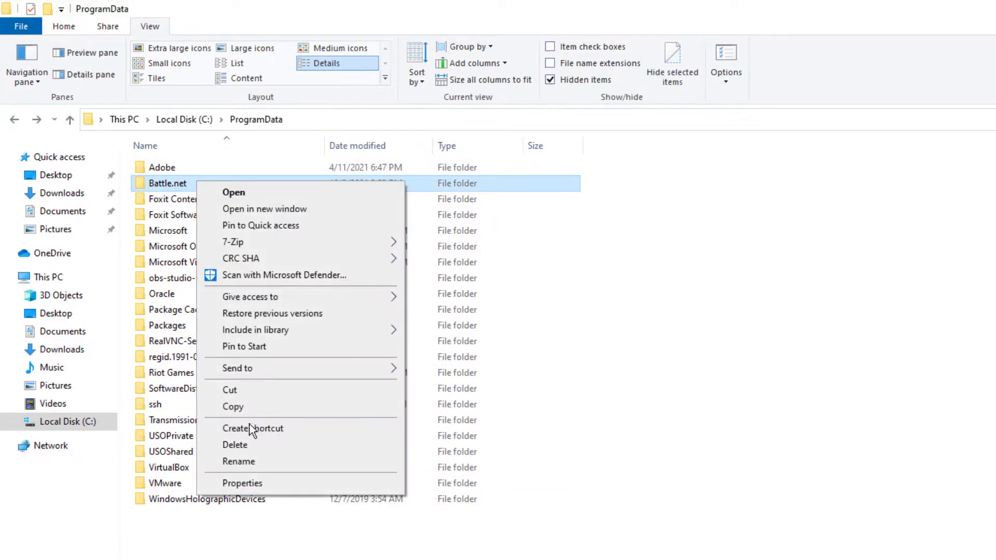
left_click(251, 444)
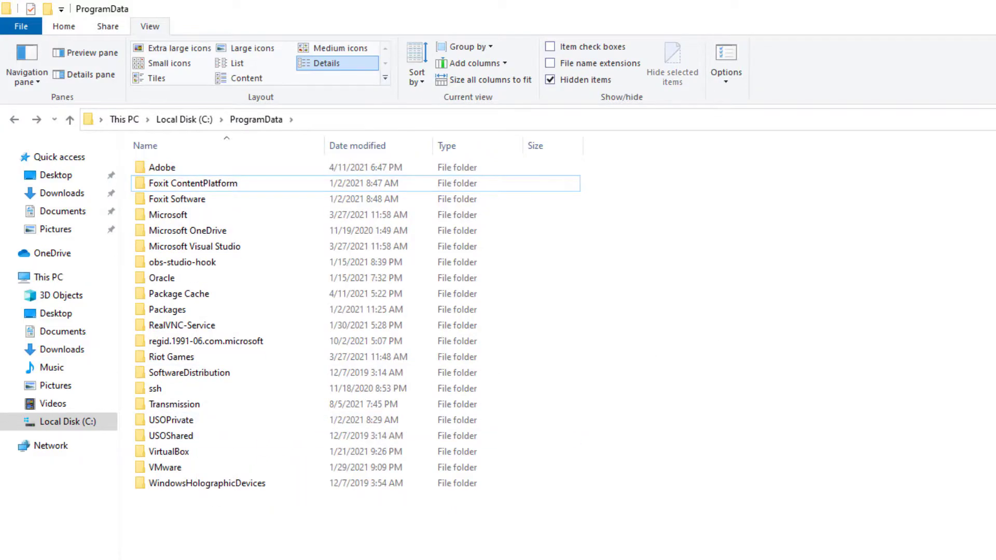
left_click(993, 4)
left_click(175, 243)
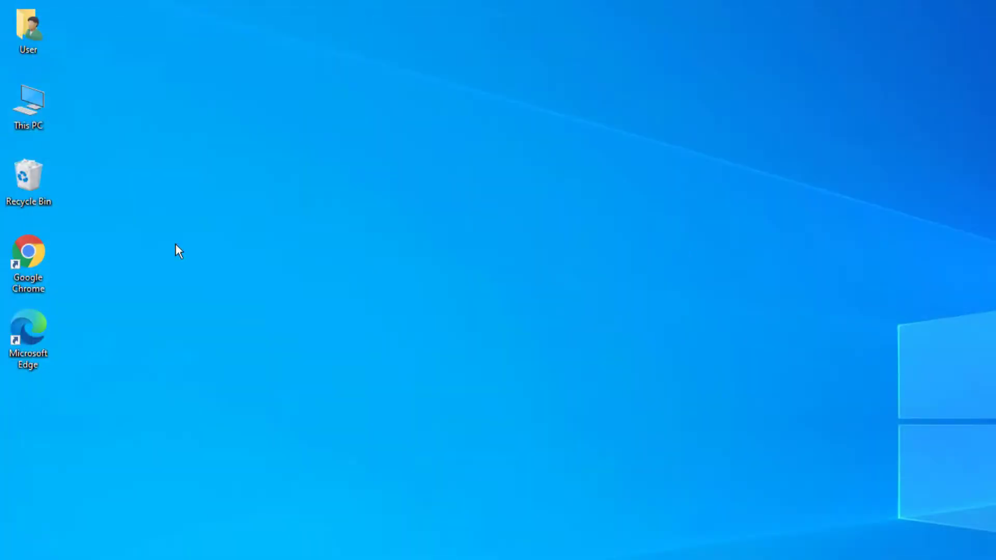
Empty the Recycle Bin, confirm the permanent deletion and grant administrator permission to delete the Avast item
right_click(10, 181)
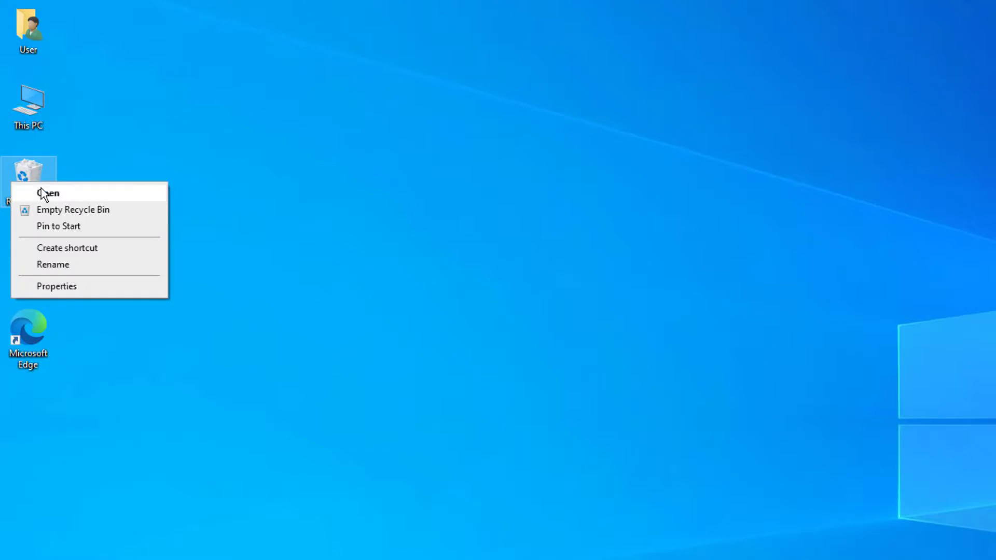
left_click(43, 193)
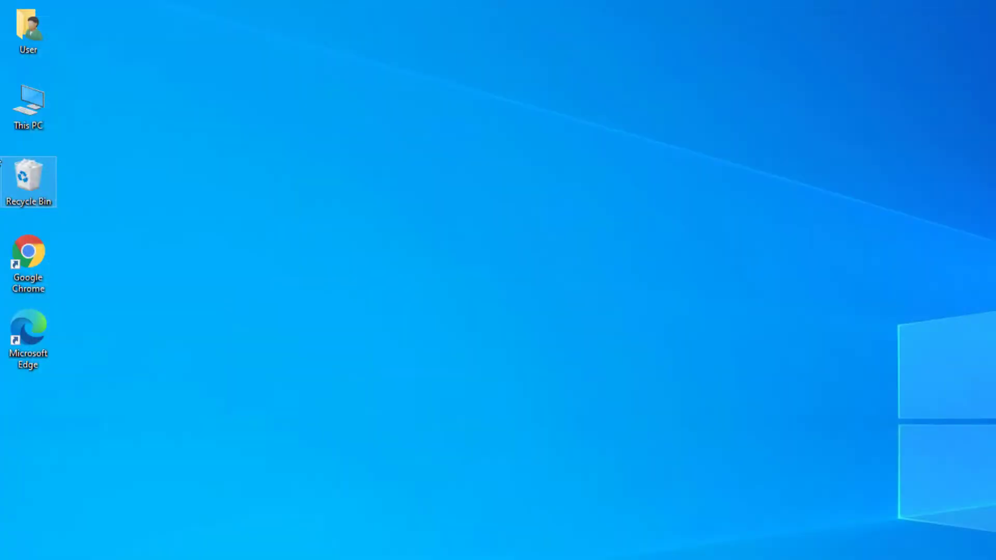
right_click(36, 165)
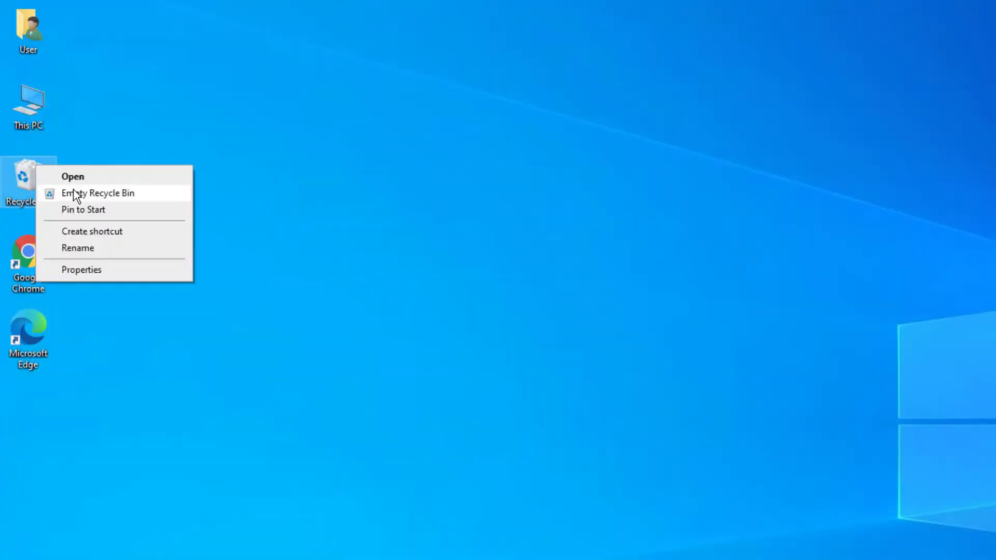
left_click(76, 193)
left_click(760, 417)
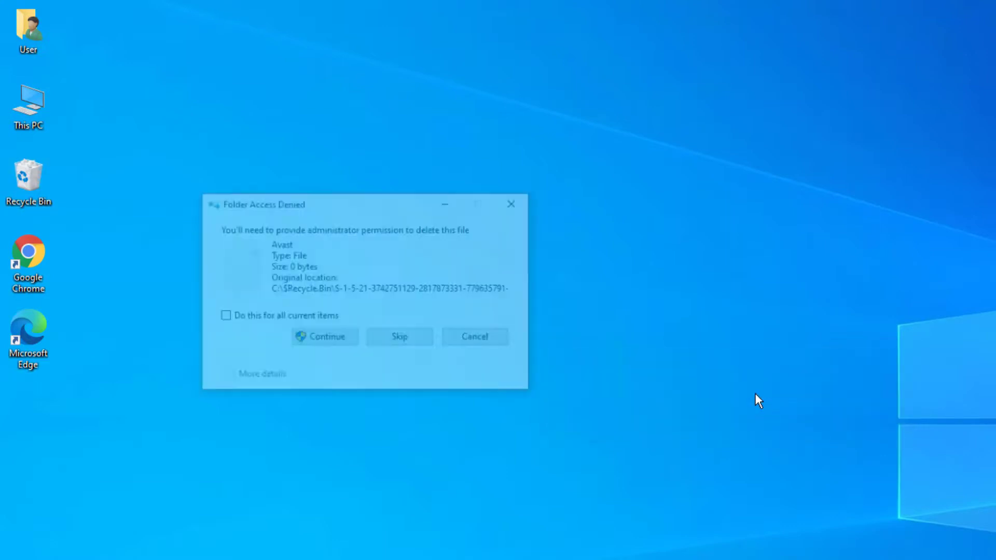
left_click(315, 334)
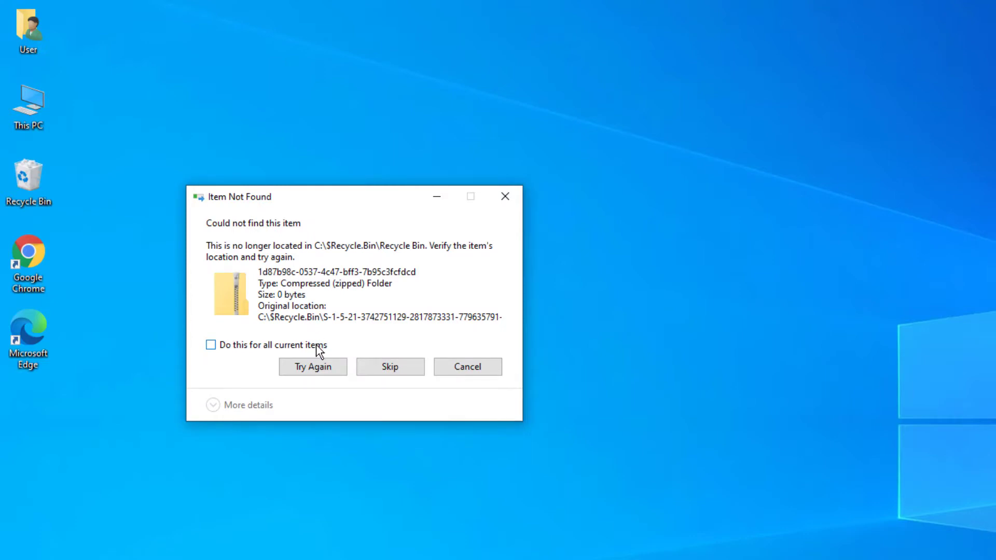
Retry deleting the zipped folder that could not be found in the Recycle Bin, and cancel the remaining deletion
left_click(335, 371)
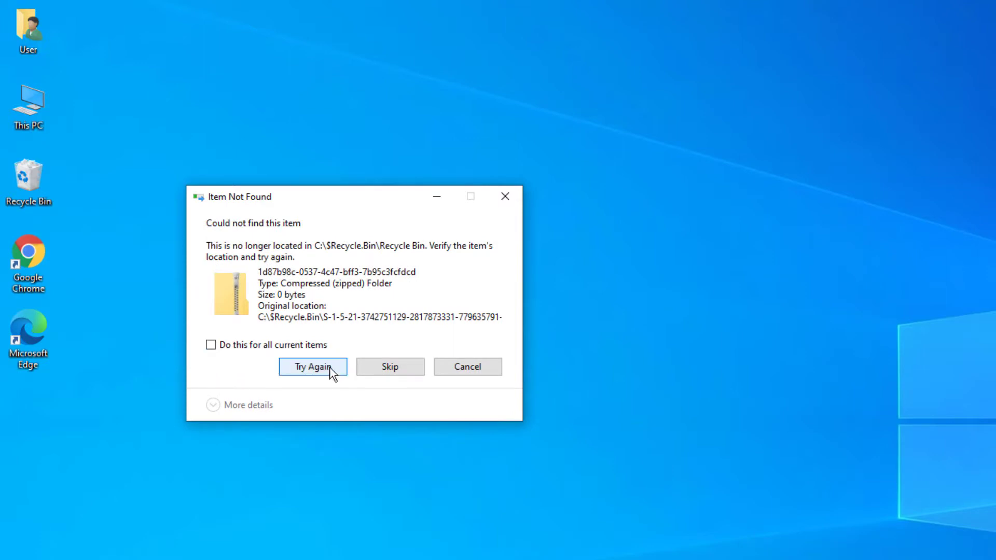
left_click(329, 366)
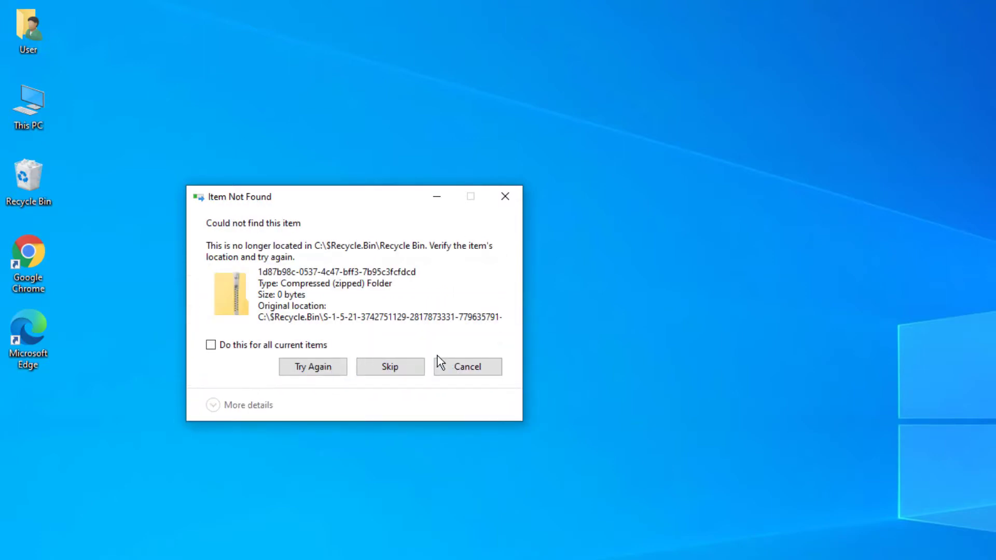
left_click(465, 364)
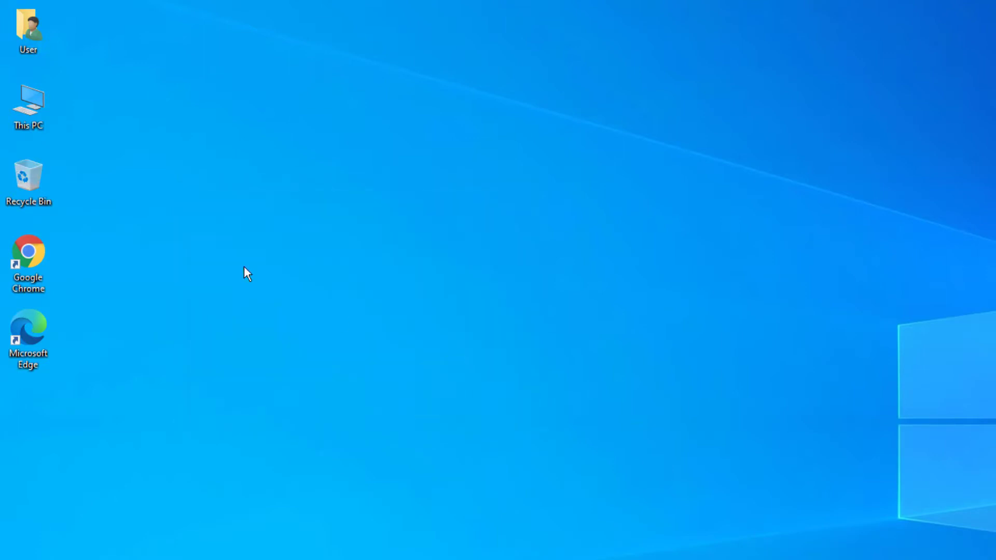
Open the Recycle Bin to check for remaining items, and close its window
double_click(41, 173)
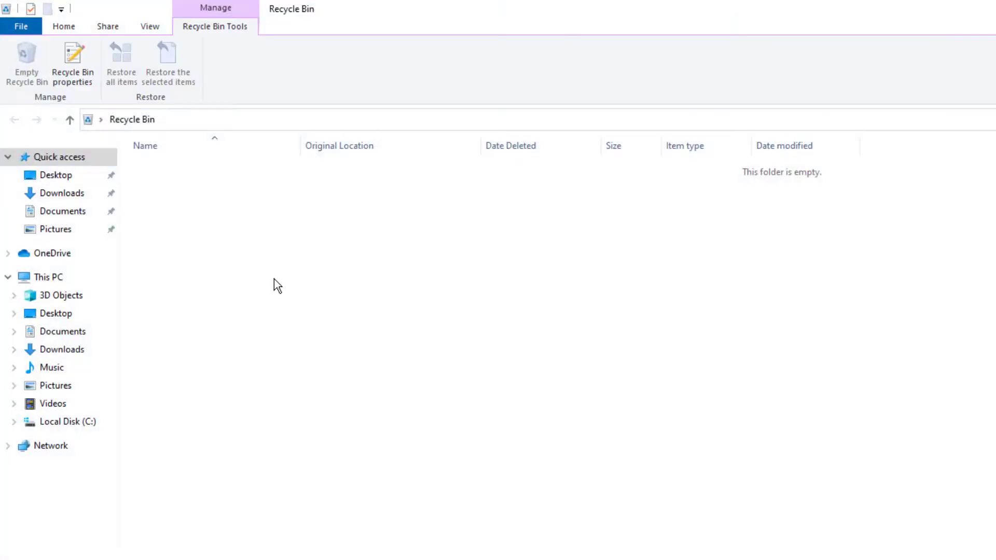
key("alt+F4")
left_click(985, 241)
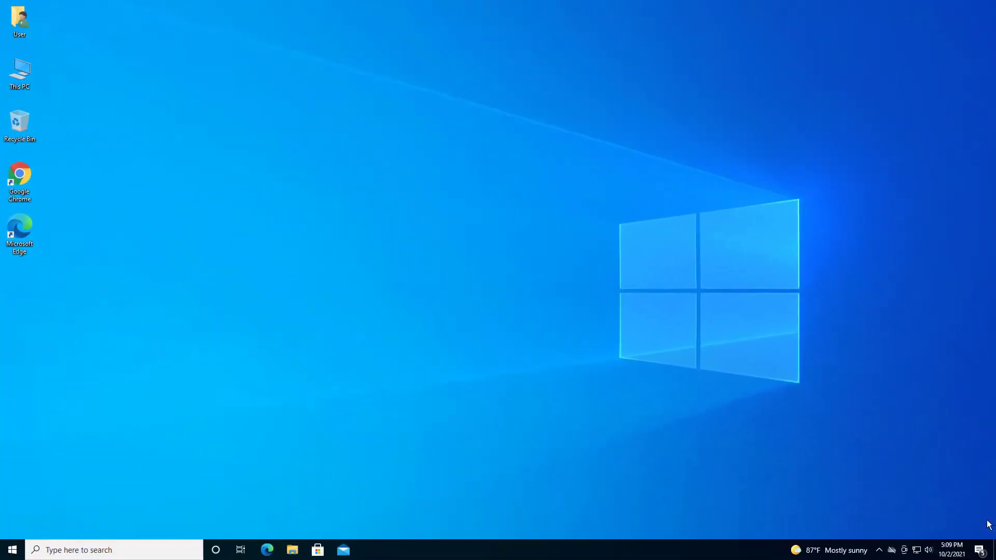
View the Windows Security notifications in the action center and close it
left_click(979, 550)
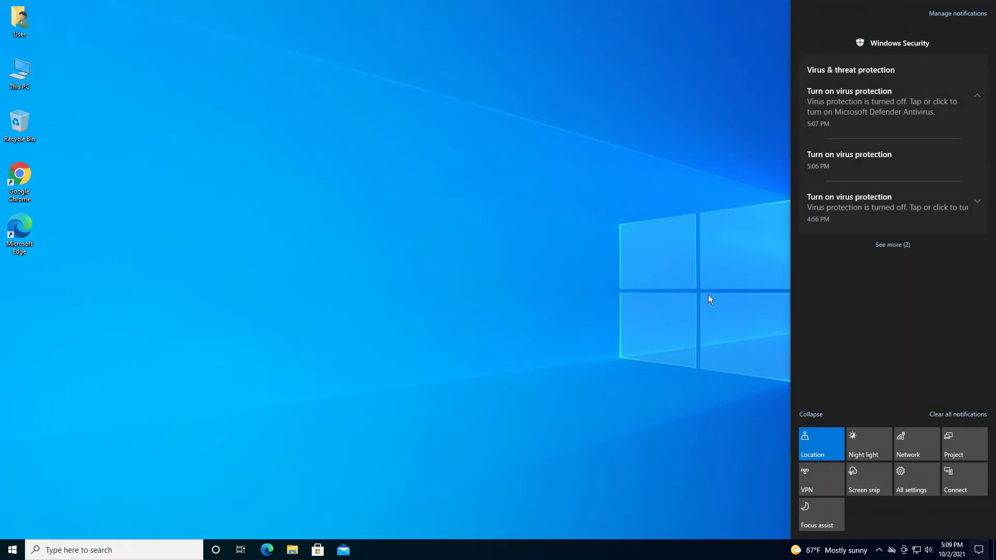
left_click(710, 300)
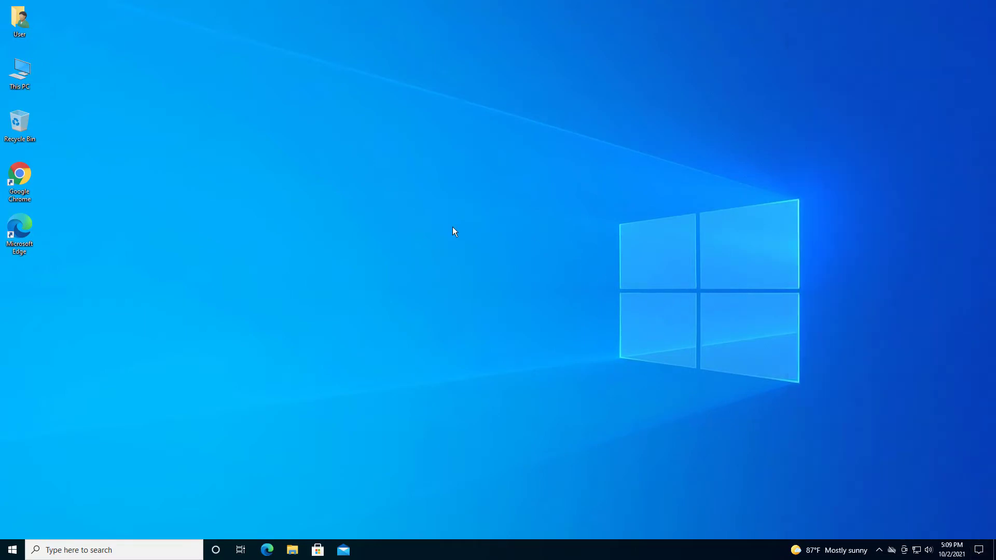